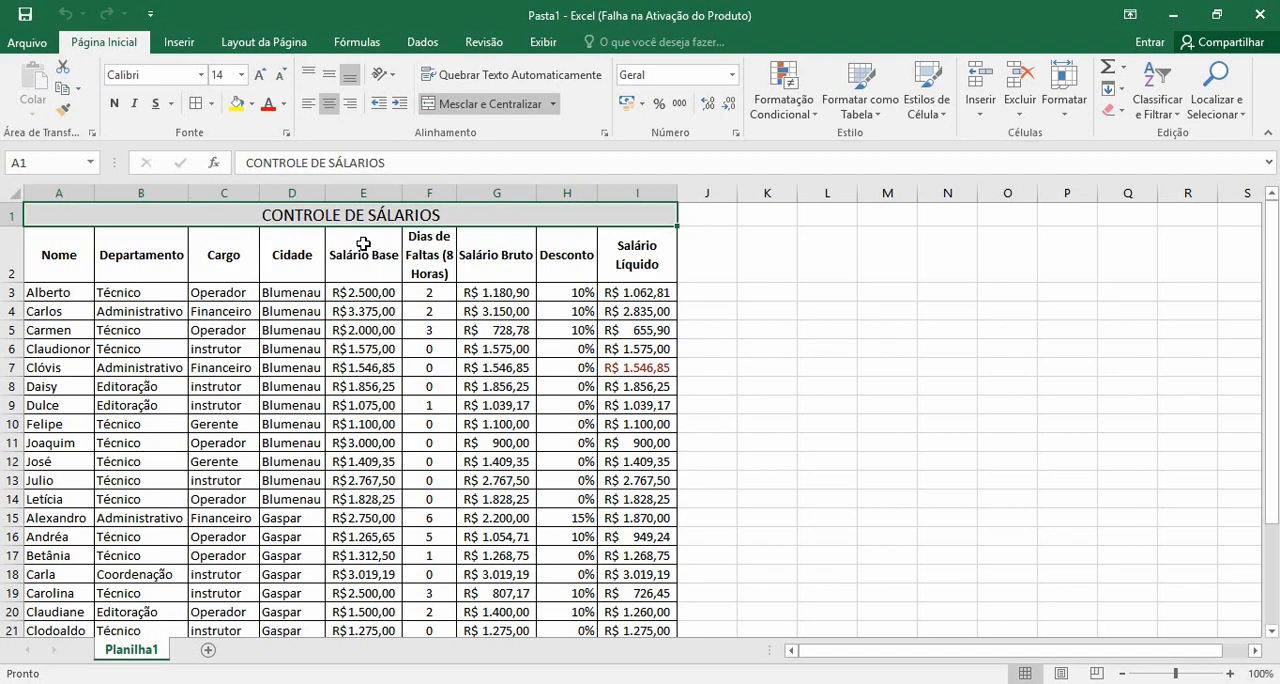
# Add filters to the salary table from header row 2 down to its last row, and widen the Dias de Faltas column
pyautogui.scroll(-4, 363, 244)
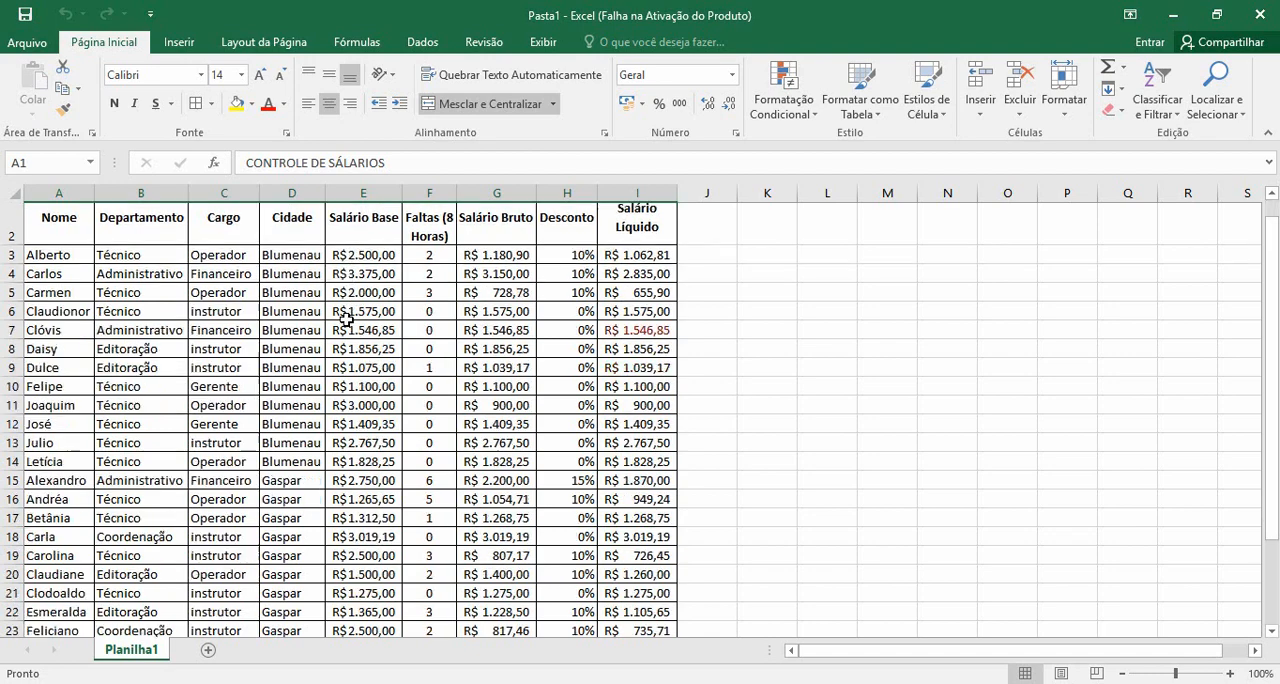
pyautogui.scroll(2, 345, 318)
pyautogui.scroll(2, 345, 318)
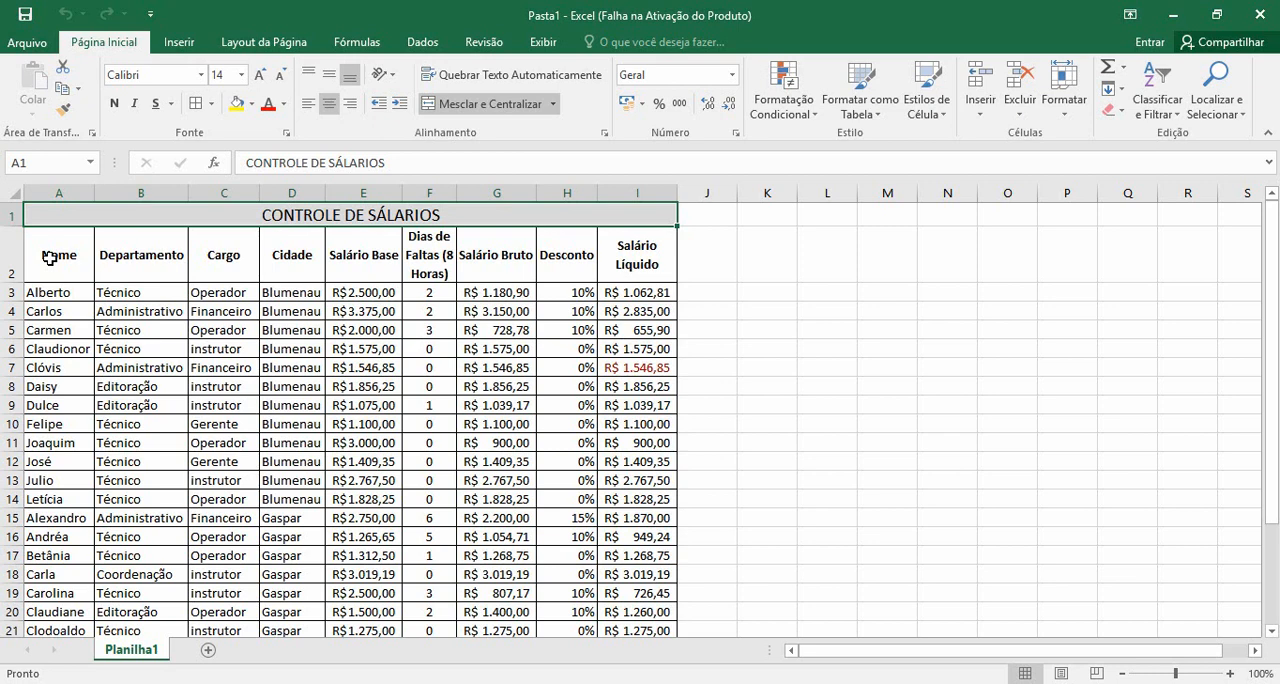
pyautogui.moveTo(48, 259); pyautogui.dragTo(622, 262)
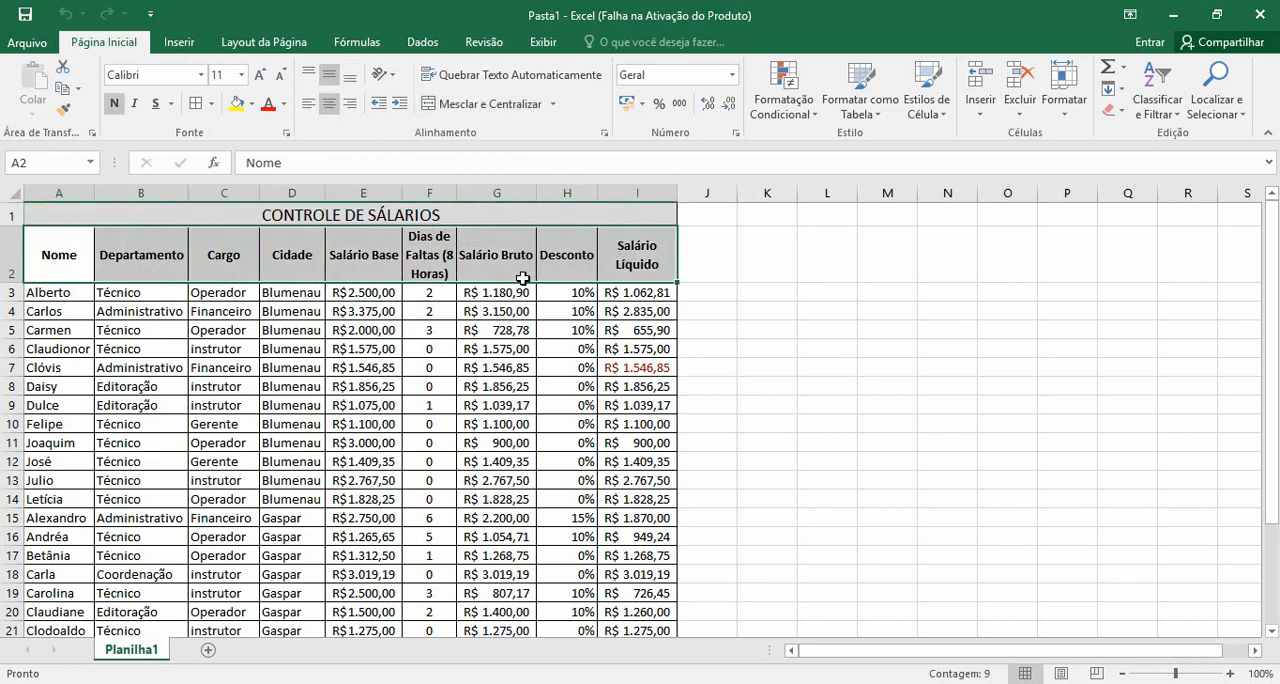
pyautogui.click(50, 250)
pyautogui.moveTo(48, 252); pyautogui.dragTo(622, 608)
pyautogui.scroll(3, 554, 500)
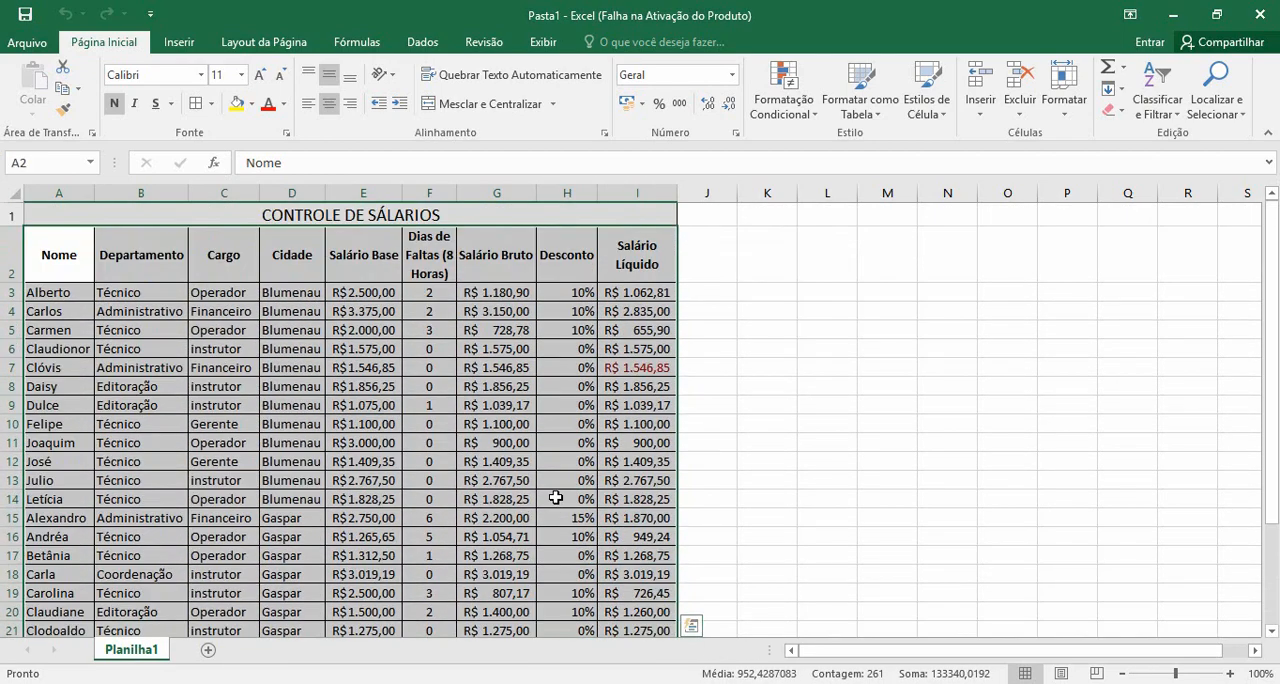
pyautogui.click(418, 44)
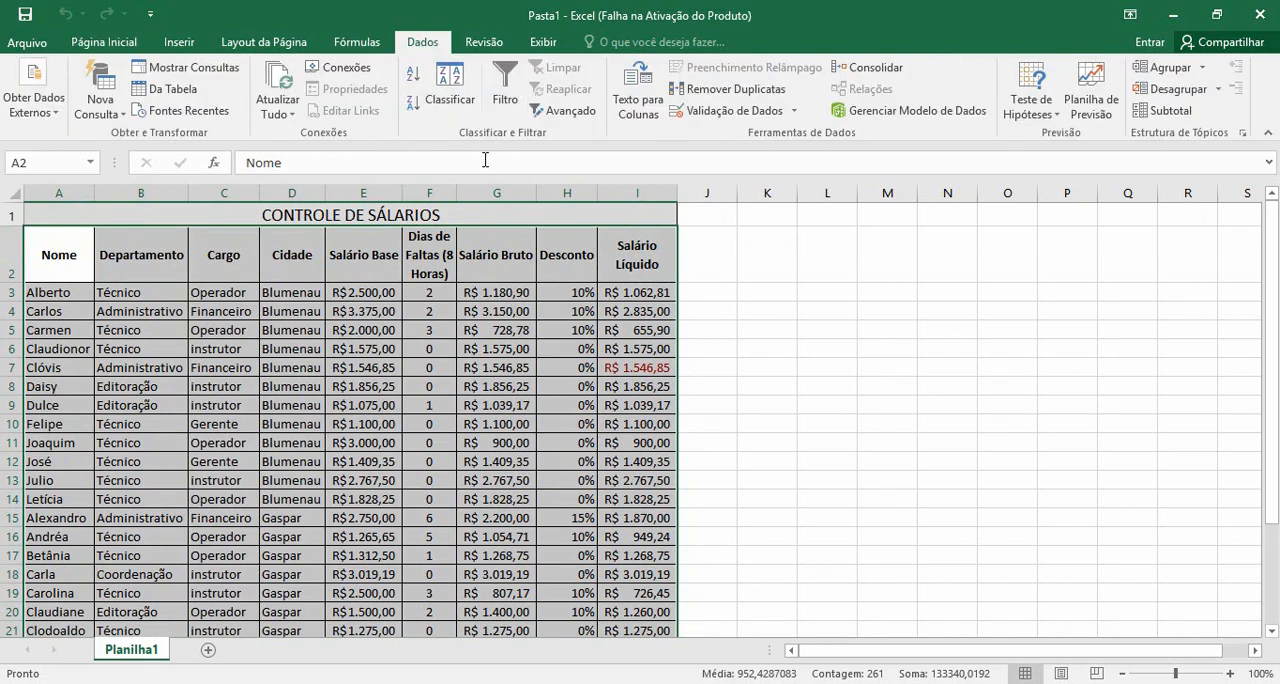
pyautogui.click(508, 91)
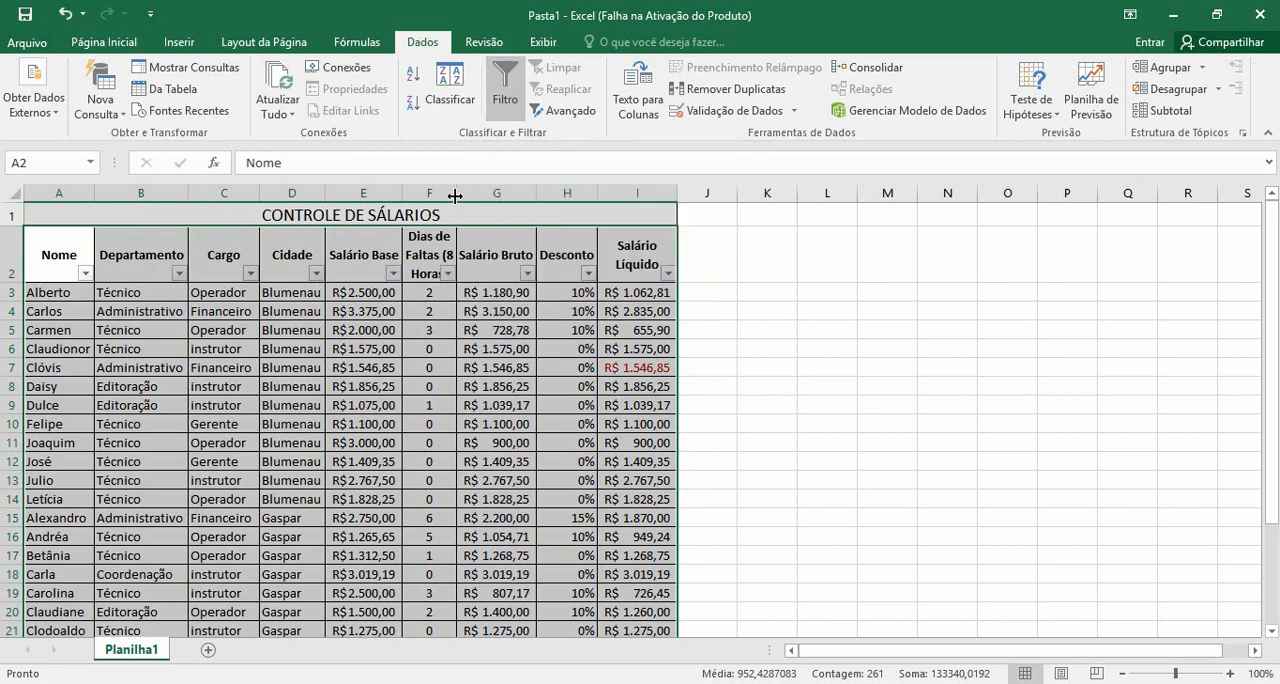
pyautogui.moveTo(456, 193); pyautogui.dragTo(476, 196)
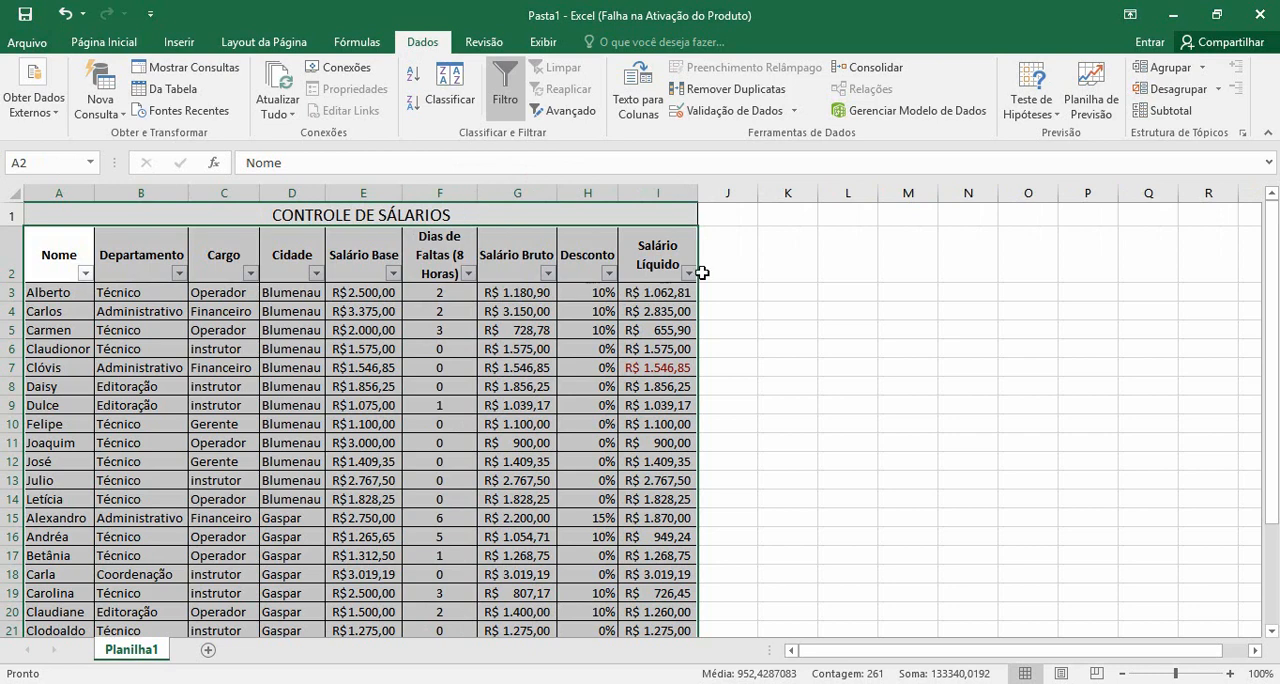
pyautogui.click(109, 254)
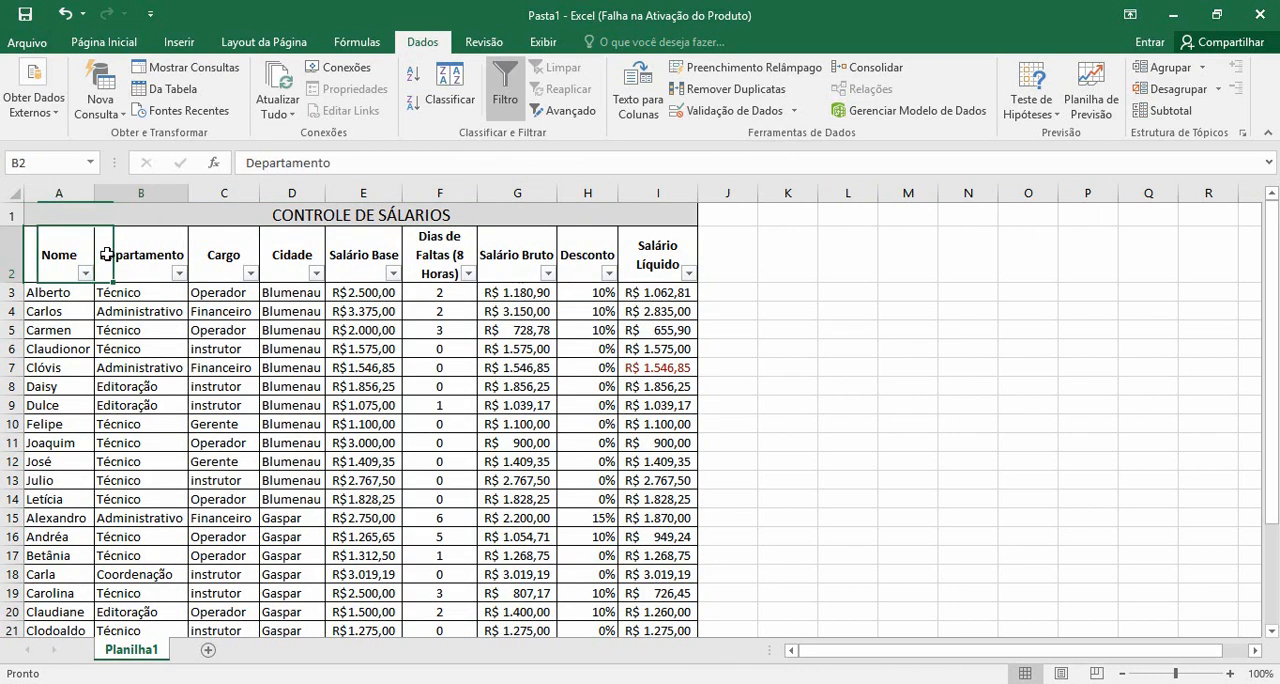
pyautogui.click(222, 254)
pyautogui.click(284, 254)
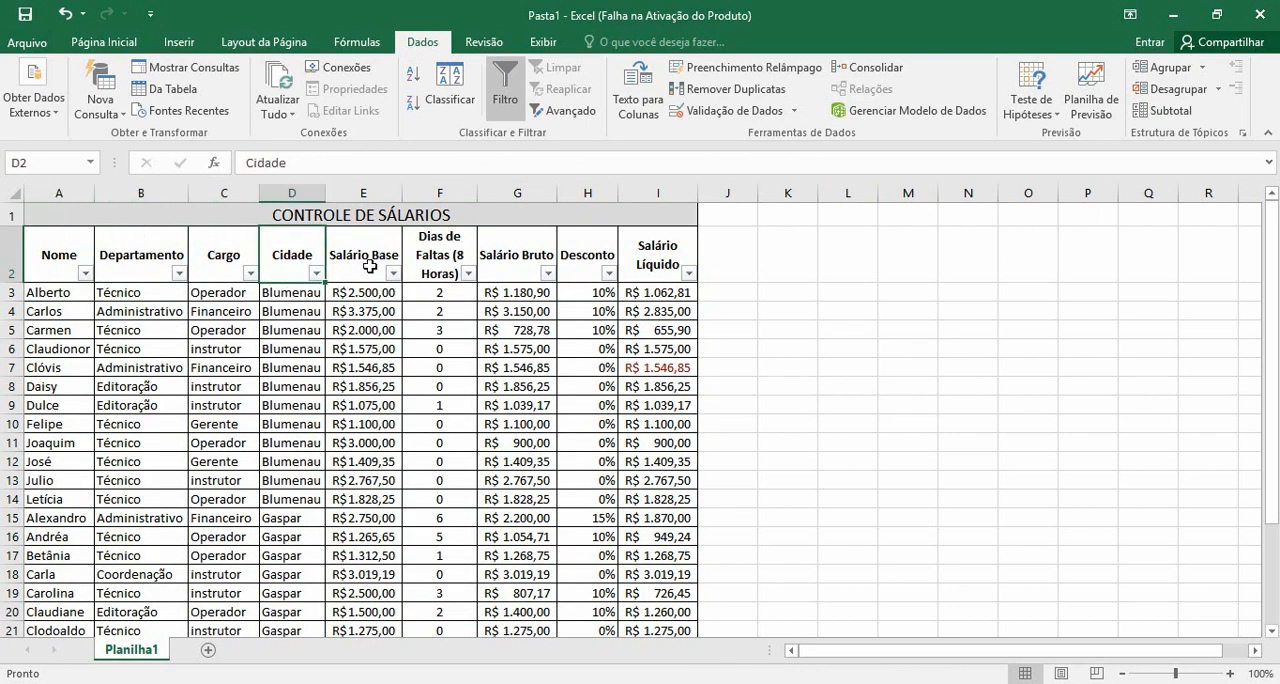
pyautogui.click(422, 256)
pyautogui.click(500, 254)
pyautogui.click(599, 248)
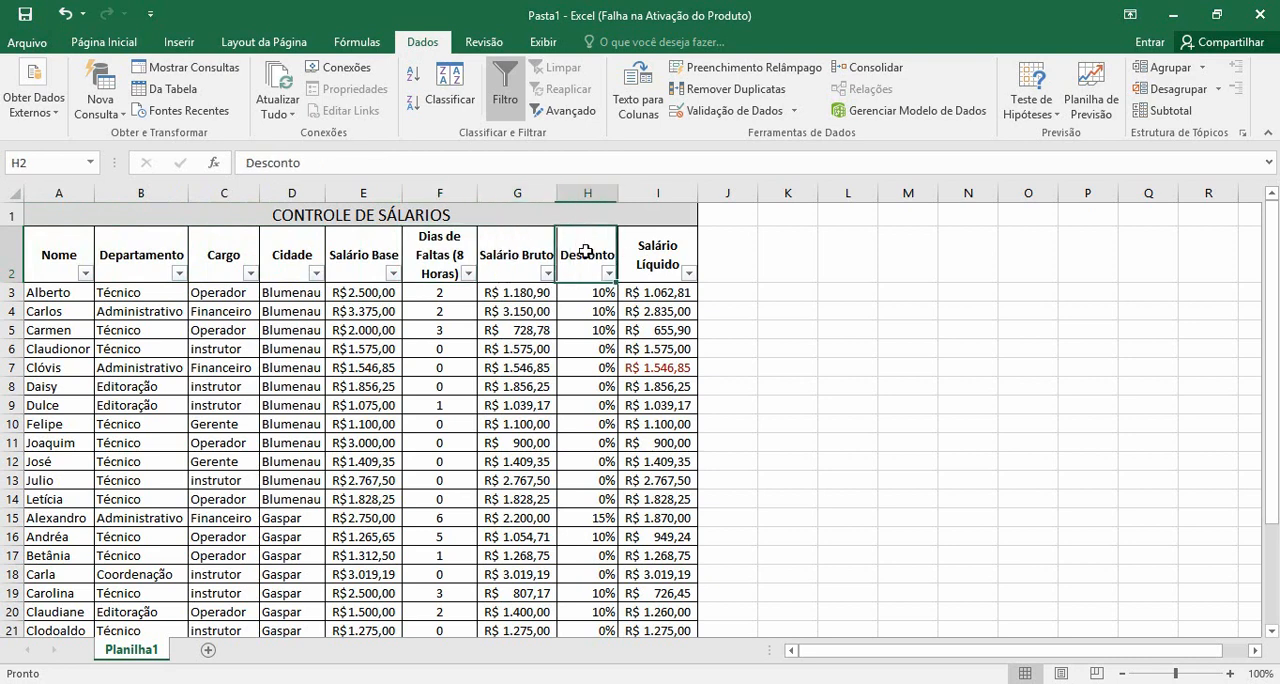
pyautogui.click(656, 246)
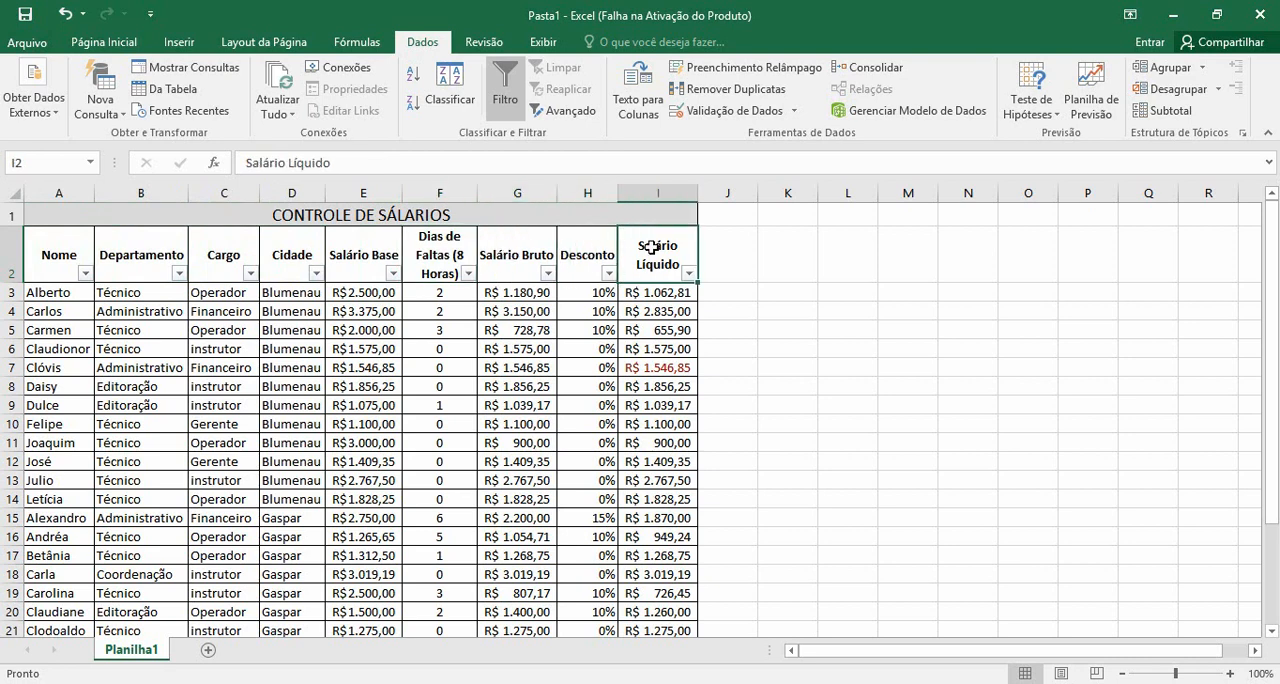
# Filter the Nome column to show only the first six names in its alphabetical list
pyautogui.click(52, 250)
pyautogui.click(88, 273)
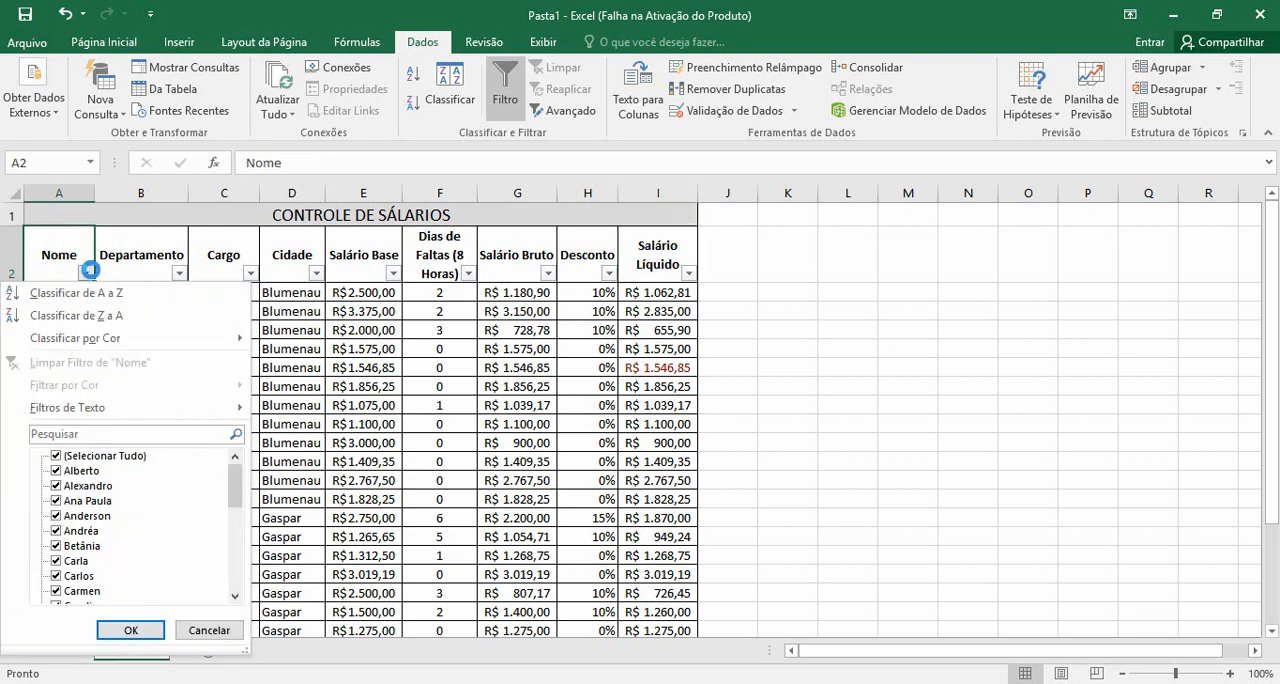
pyautogui.click(88, 272)
pyautogui.click(87, 274)
pyautogui.click(57, 457)
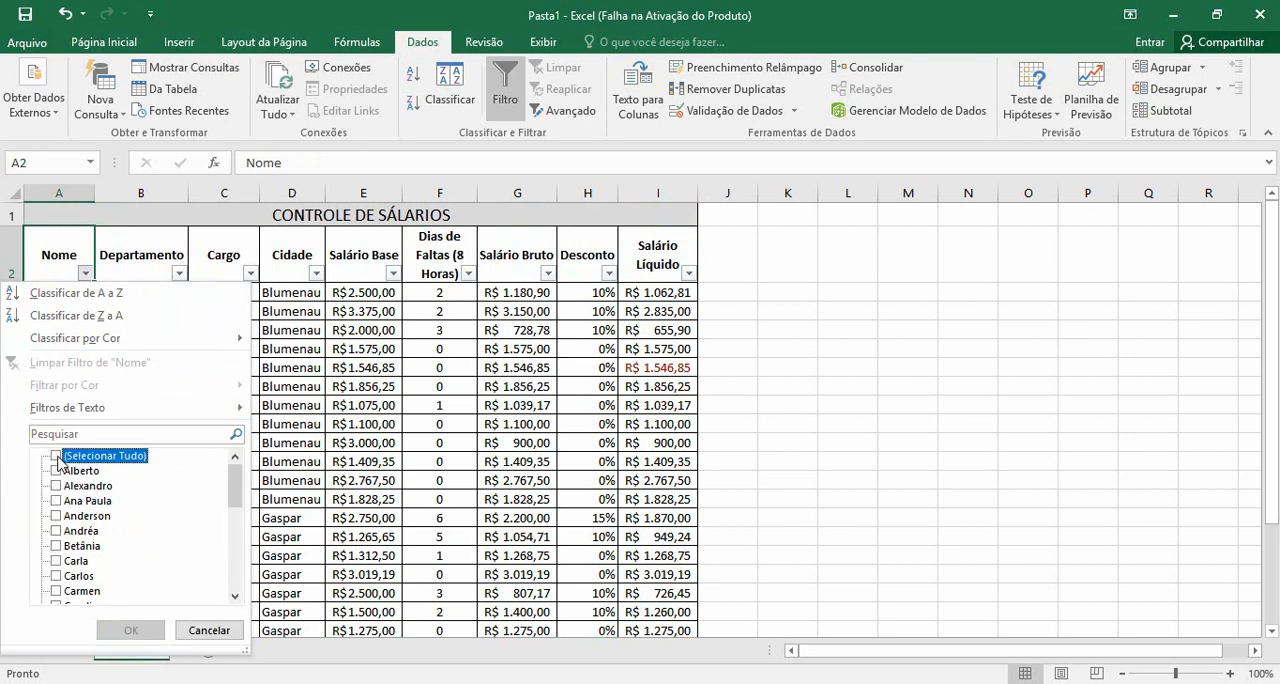
pyautogui.click(57, 471)
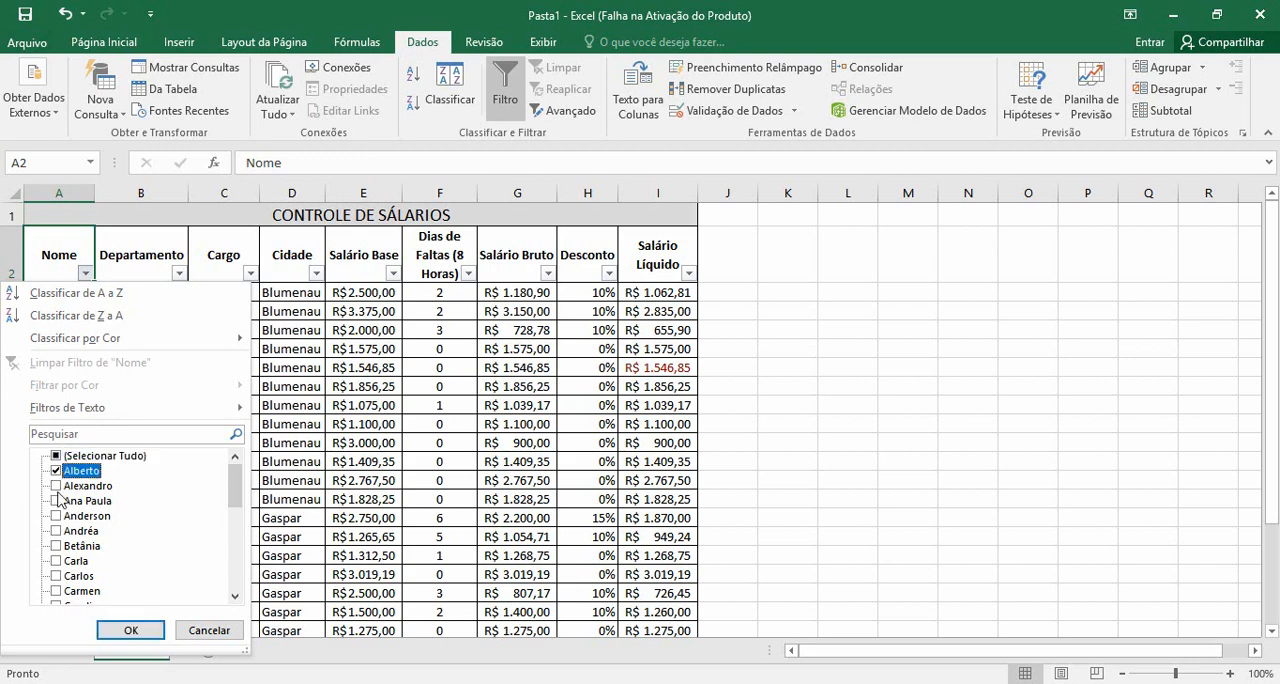
pyautogui.click(57, 486)
pyautogui.click(56, 501)
pyautogui.click(56, 516)
pyautogui.click(56, 531)
pyautogui.click(56, 546)
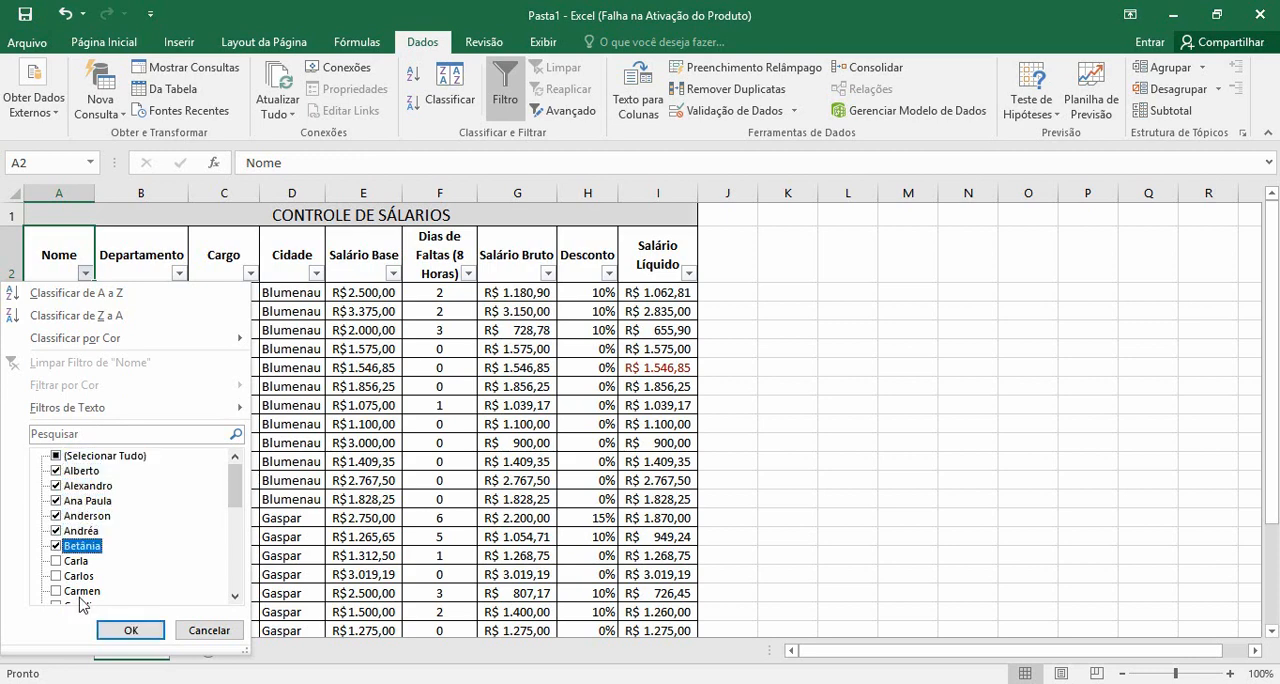
pyautogui.click(126, 631)
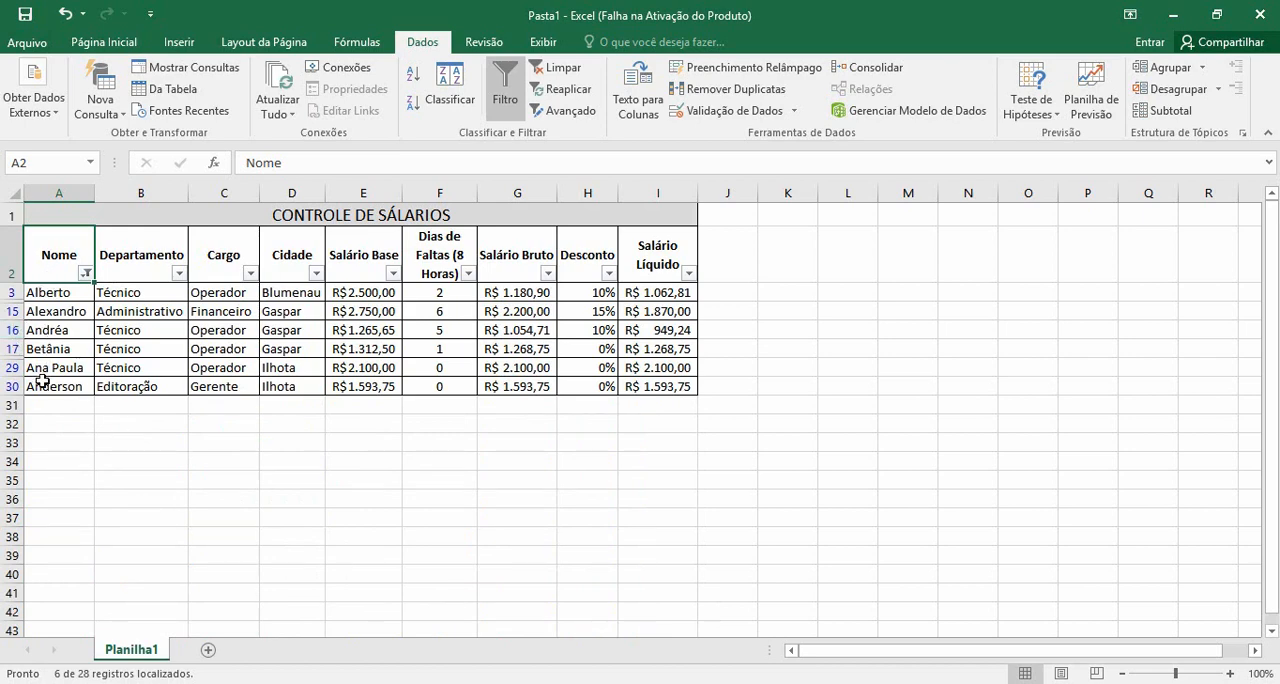
# Show all entries of the Nome column again and filter the Cidade column to Blumenau only
pyautogui.click(87, 273)
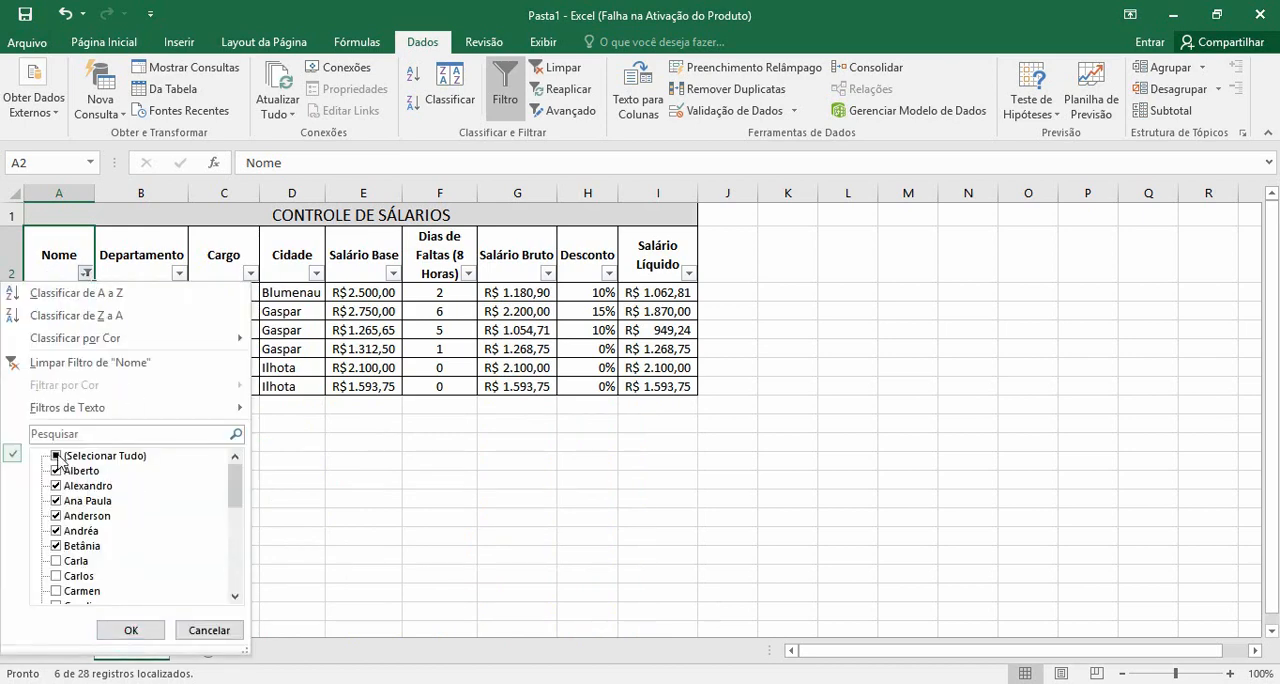
pyautogui.click(122, 632)
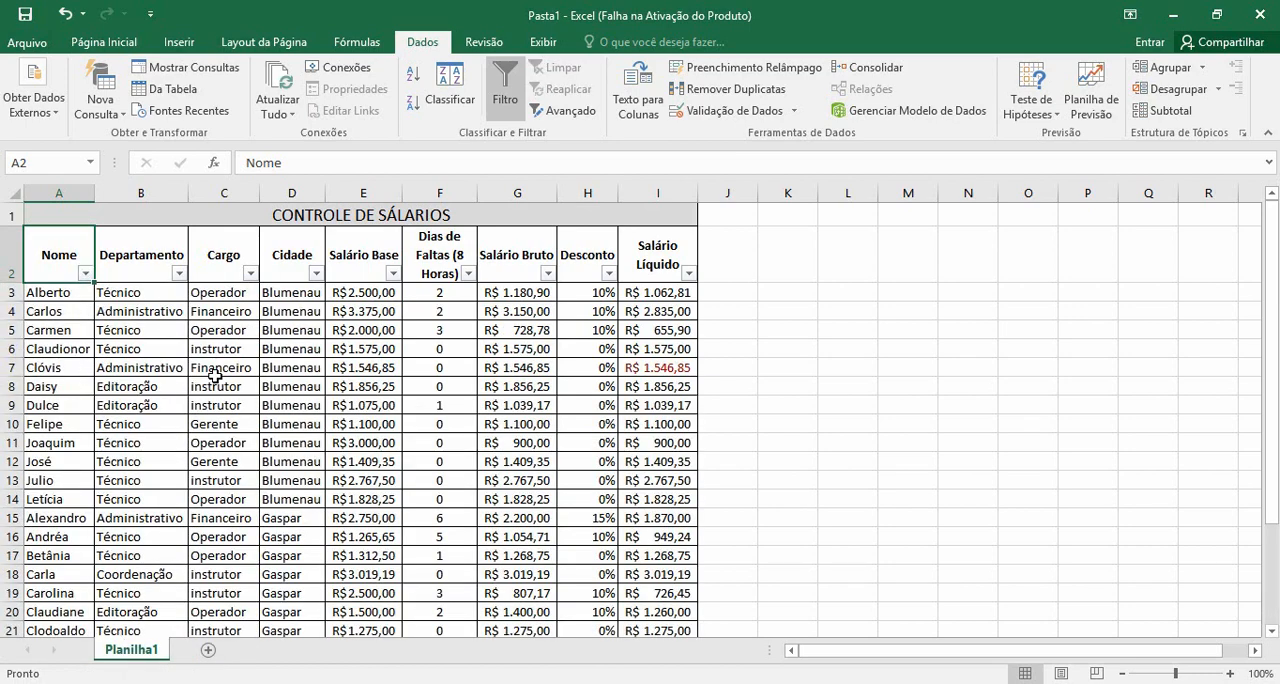
pyautogui.click(316, 273)
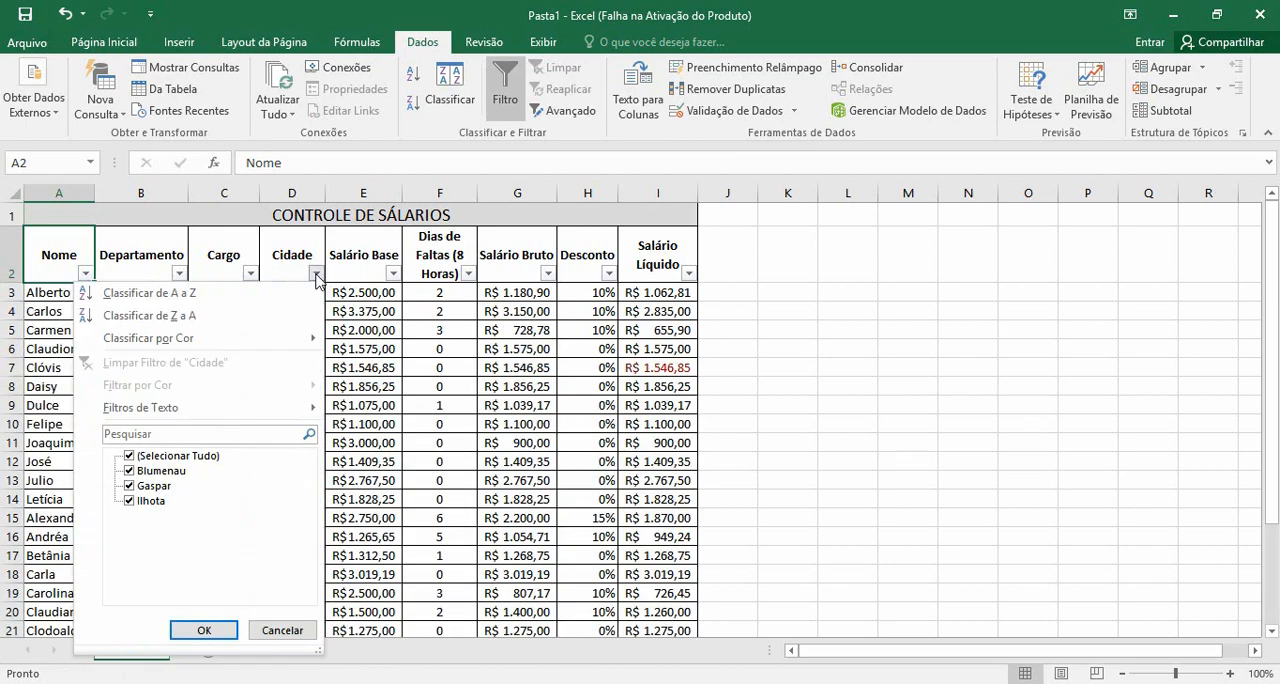
pyautogui.click(129, 456)
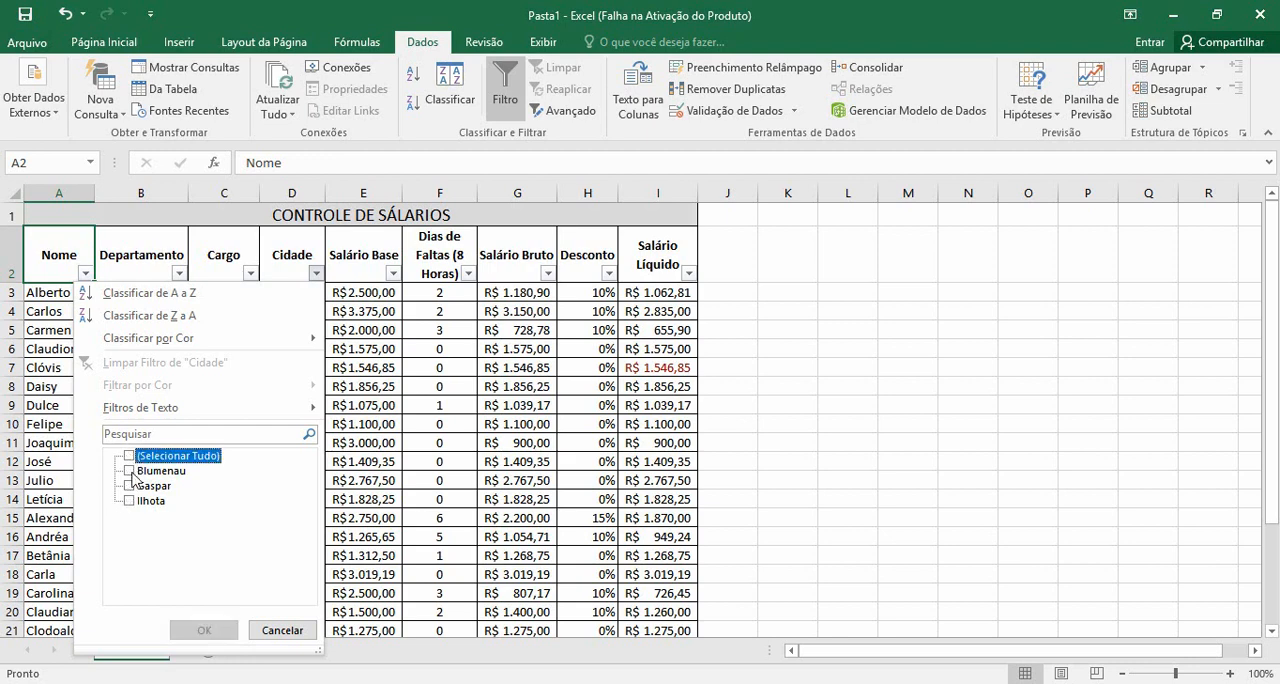
pyautogui.click(129, 471)
pyautogui.click(203, 630)
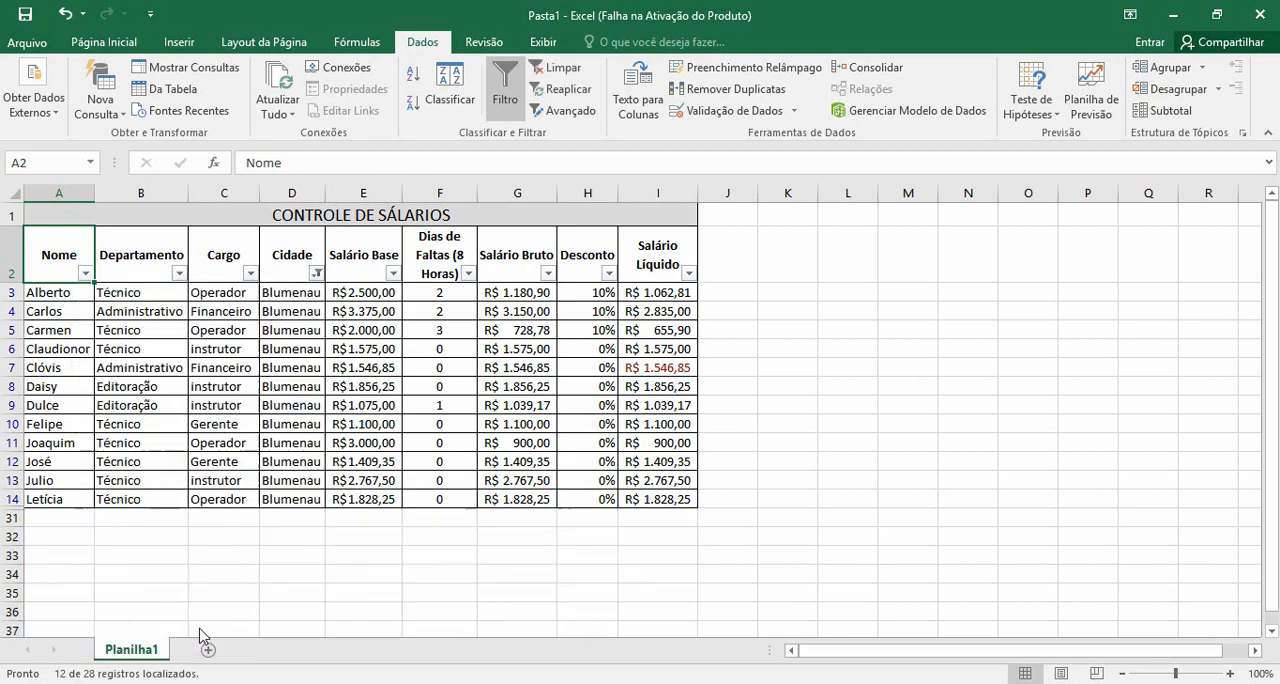
# Include Gaspar alongside Blumenau in the Cidade filter and look through the filtered rows
pyautogui.click(316, 273)
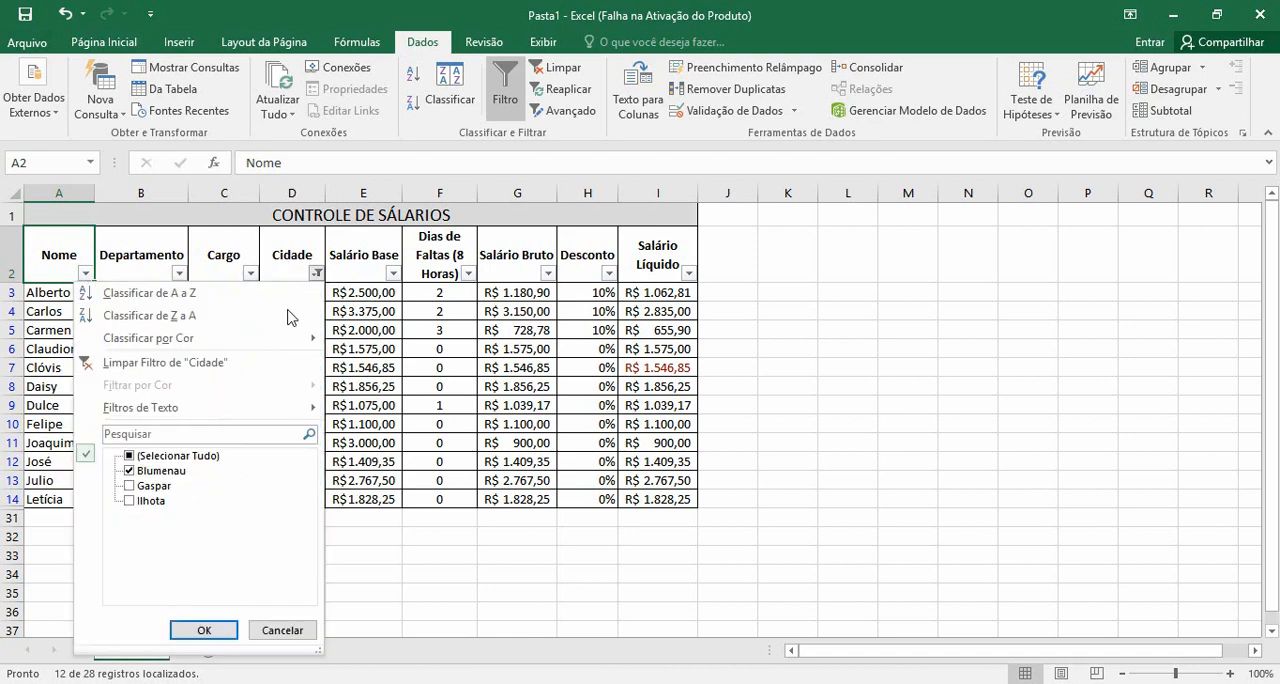
pyautogui.click(129, 486)
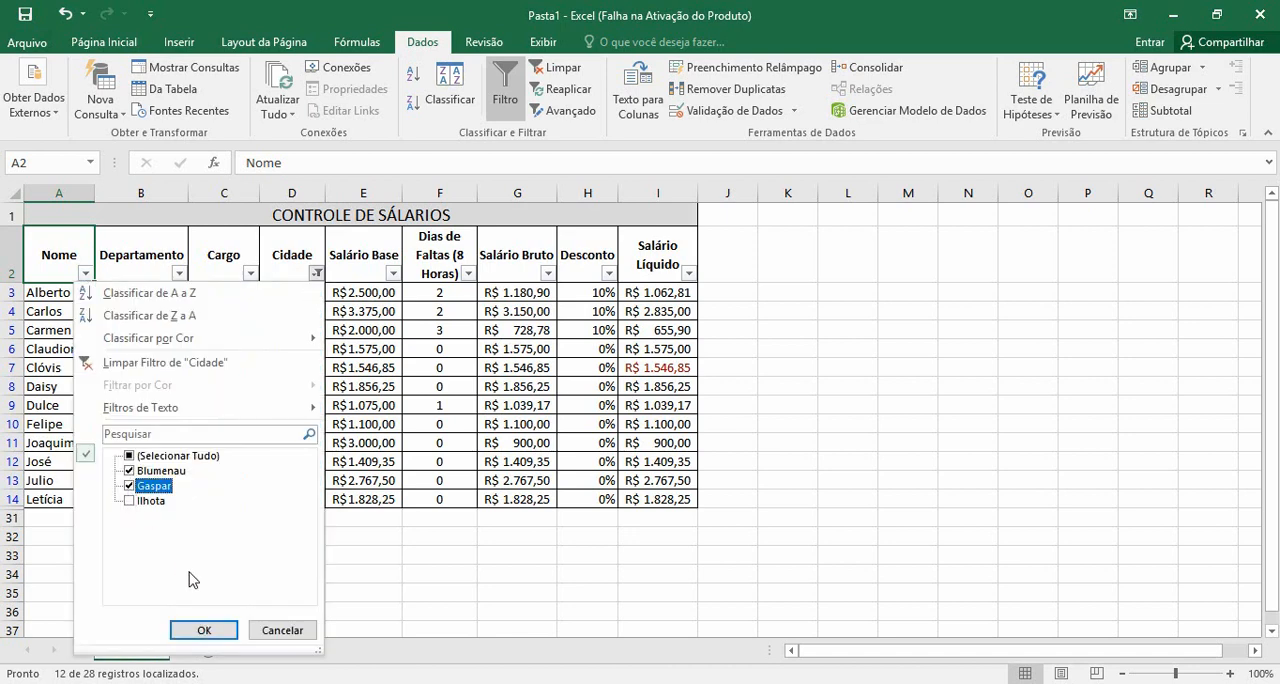
pyautogui.click(203, 630)
pyautogui.scroll(-1, 270, 470)
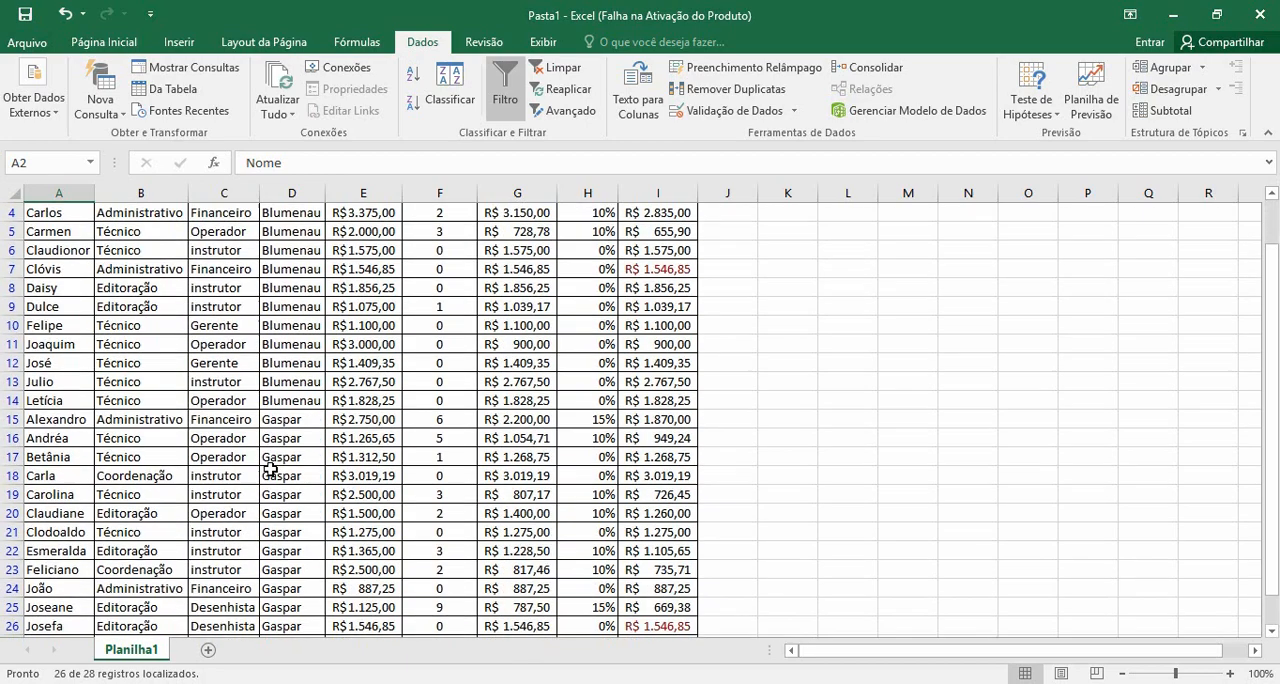
pyautogui.scroll(-3, 270, 470)
pyautogui.scroll(4, 270, 470)
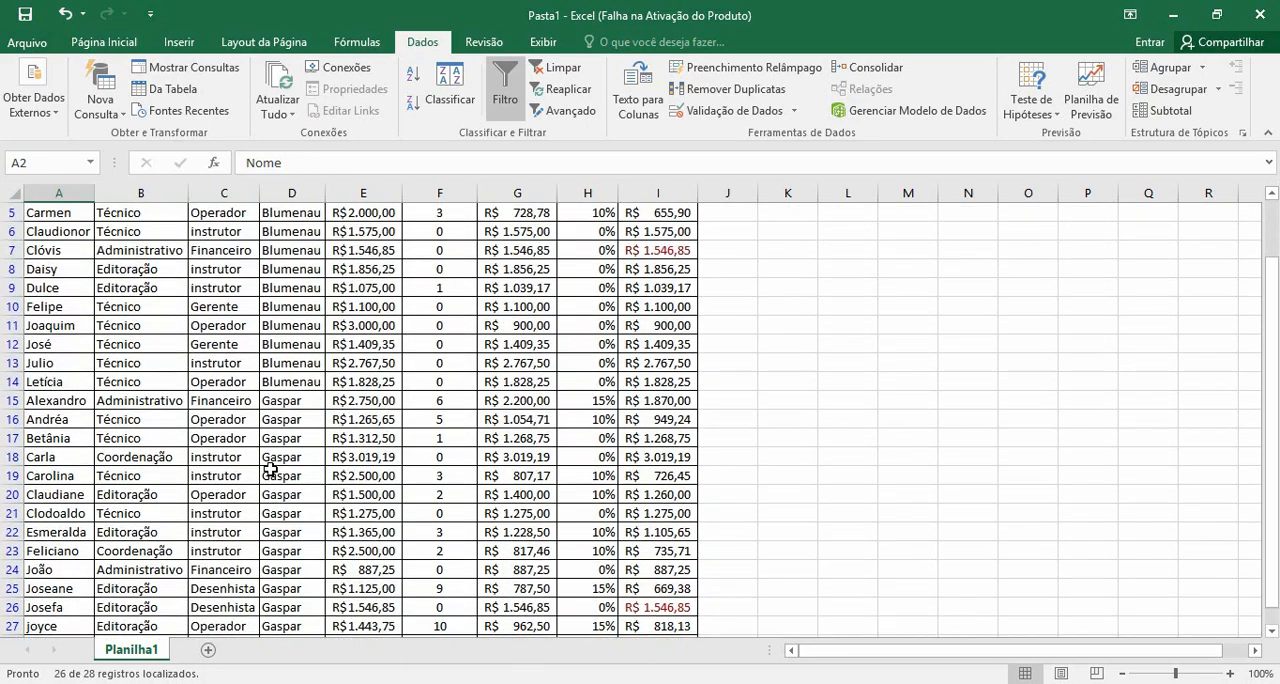
# Select all cities in the Cidade filter to show every row of the table again
pyautogui.click(316, 273)
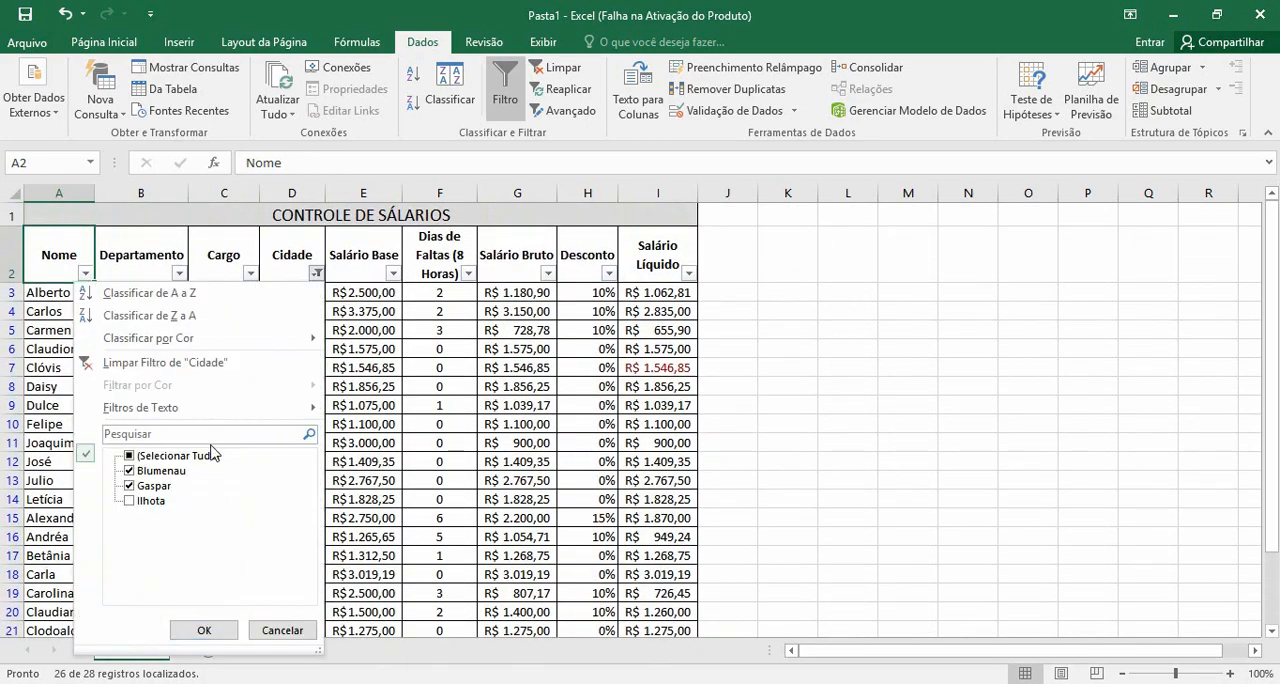
pyautogui.click(129, 456)
pyautogui.click(192, 630)
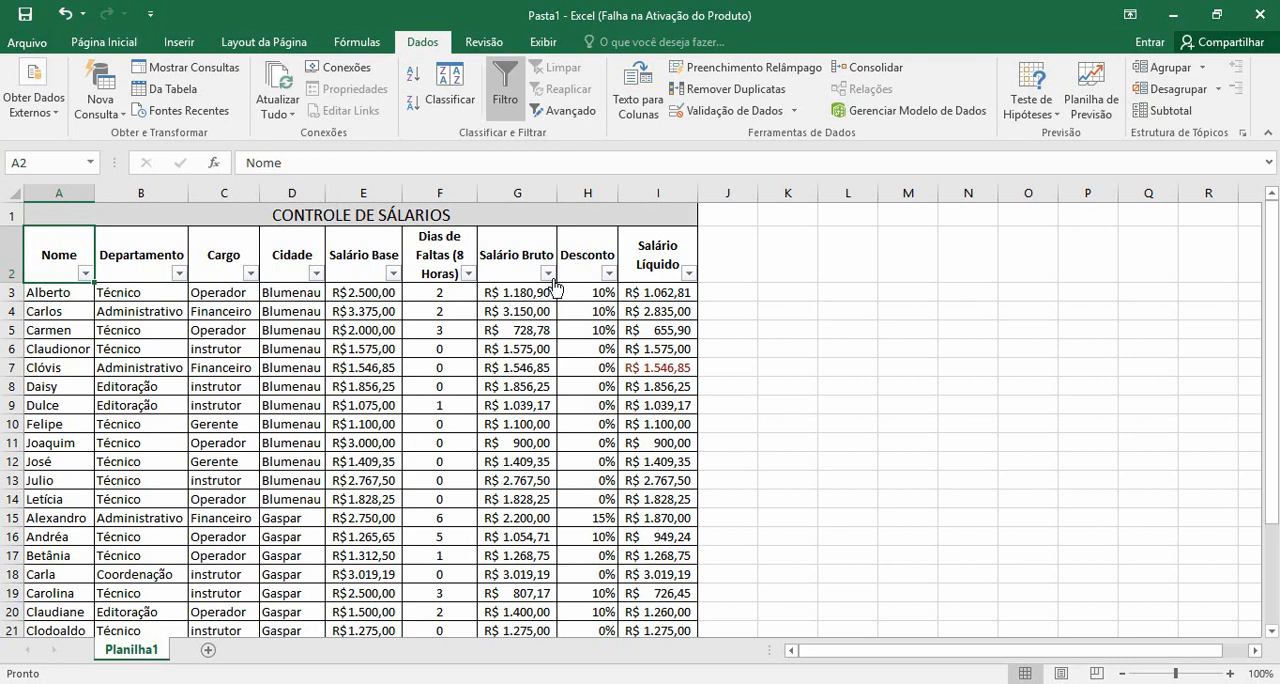
pyautogui.click(659, 252)
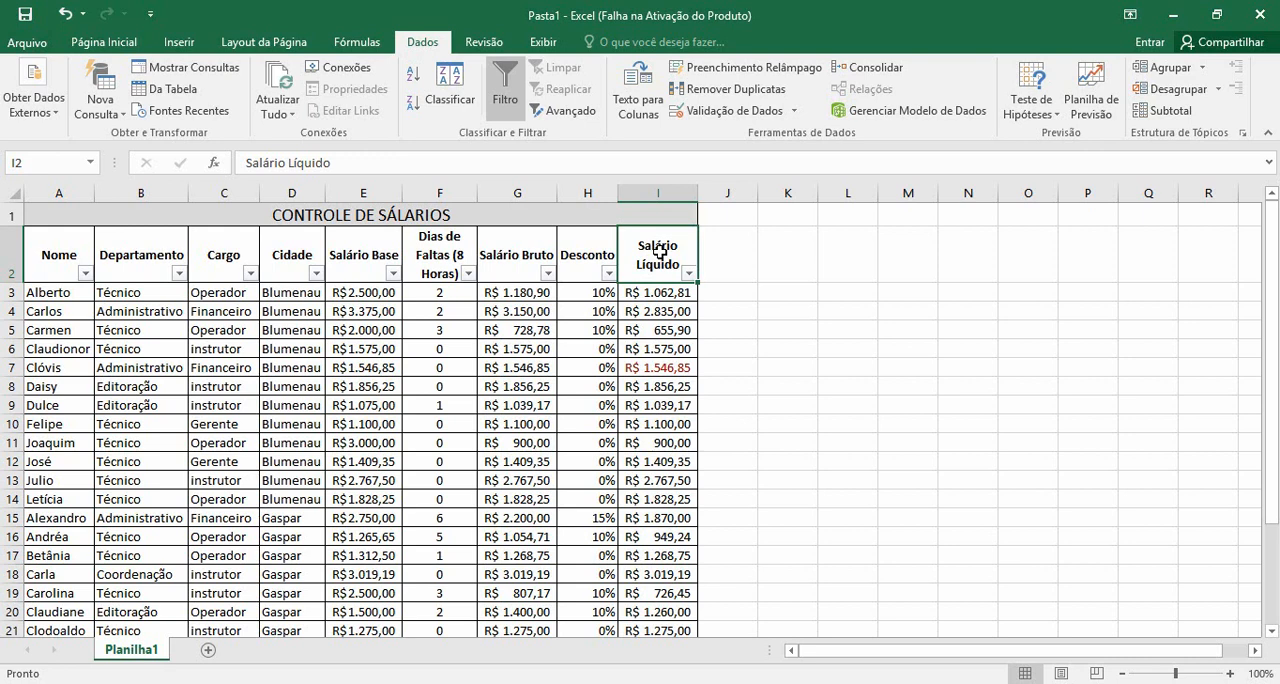
pyautogui.click(545, 255)
pyautogui.click(610, 260)
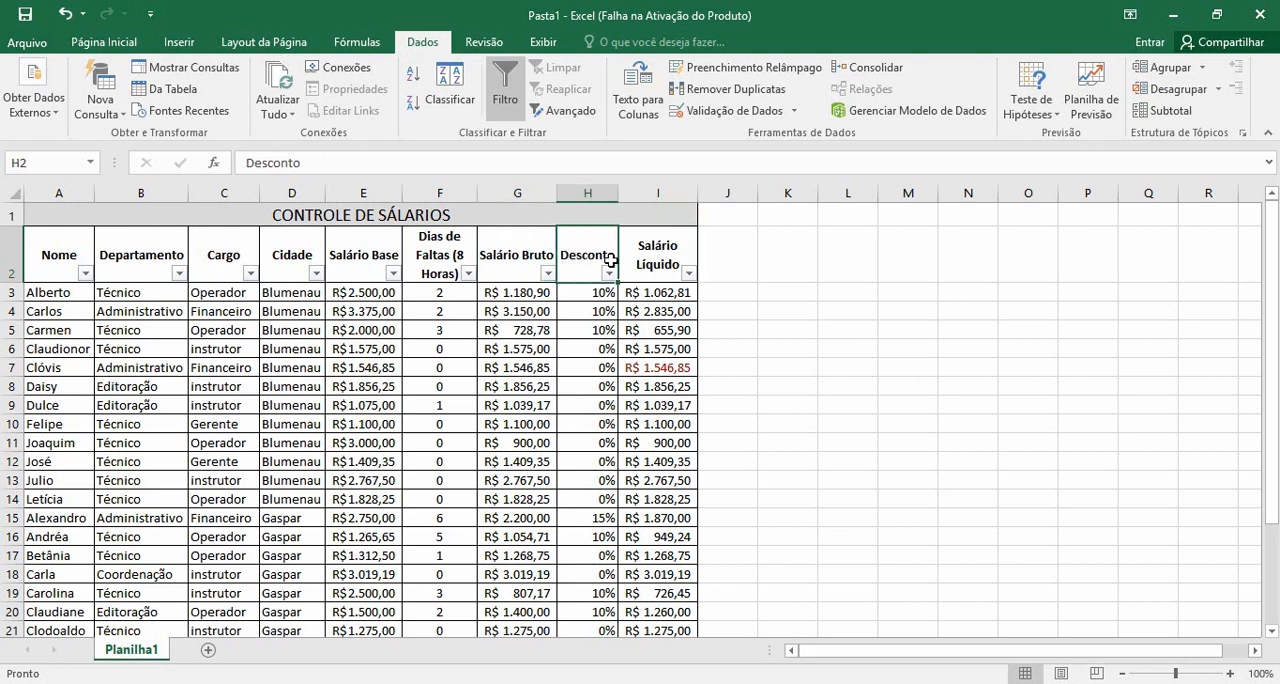
pyautogui.click(657, 248)
pyautogui.click(438, 245)
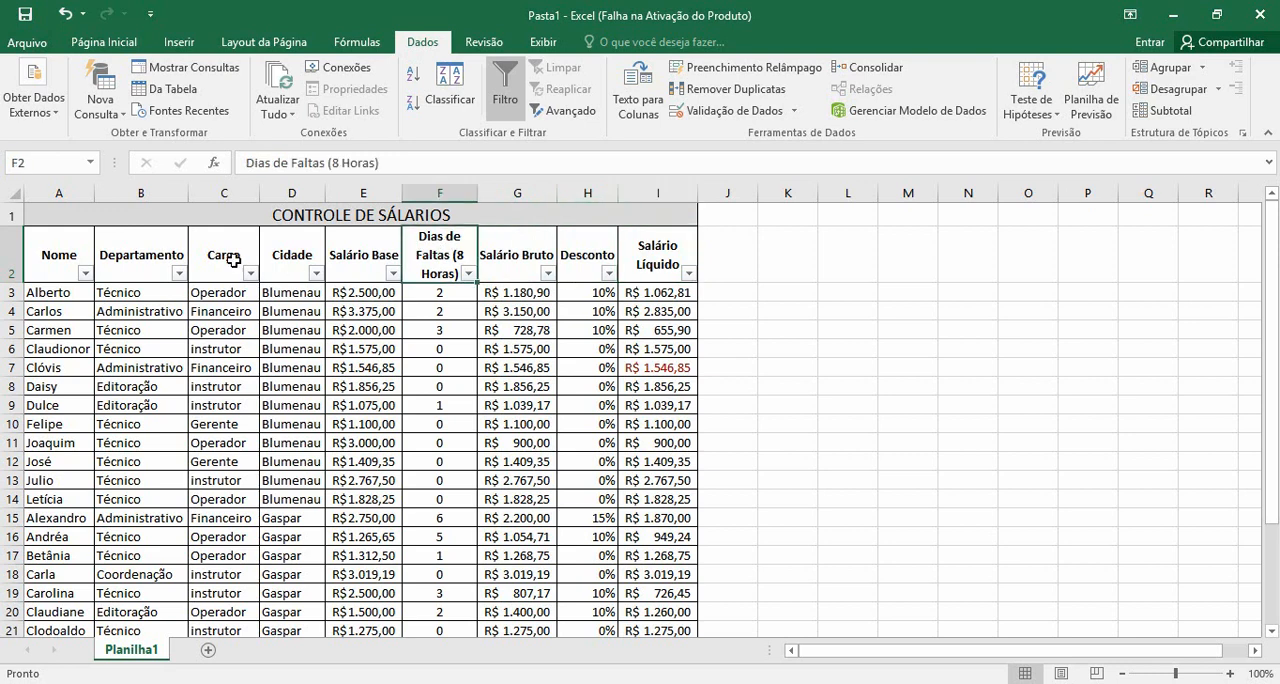
# Create a pivot table from the salary table range A2:I30 of Planilha1, placed on a new worksheet
pyautogui.click(183, 217)
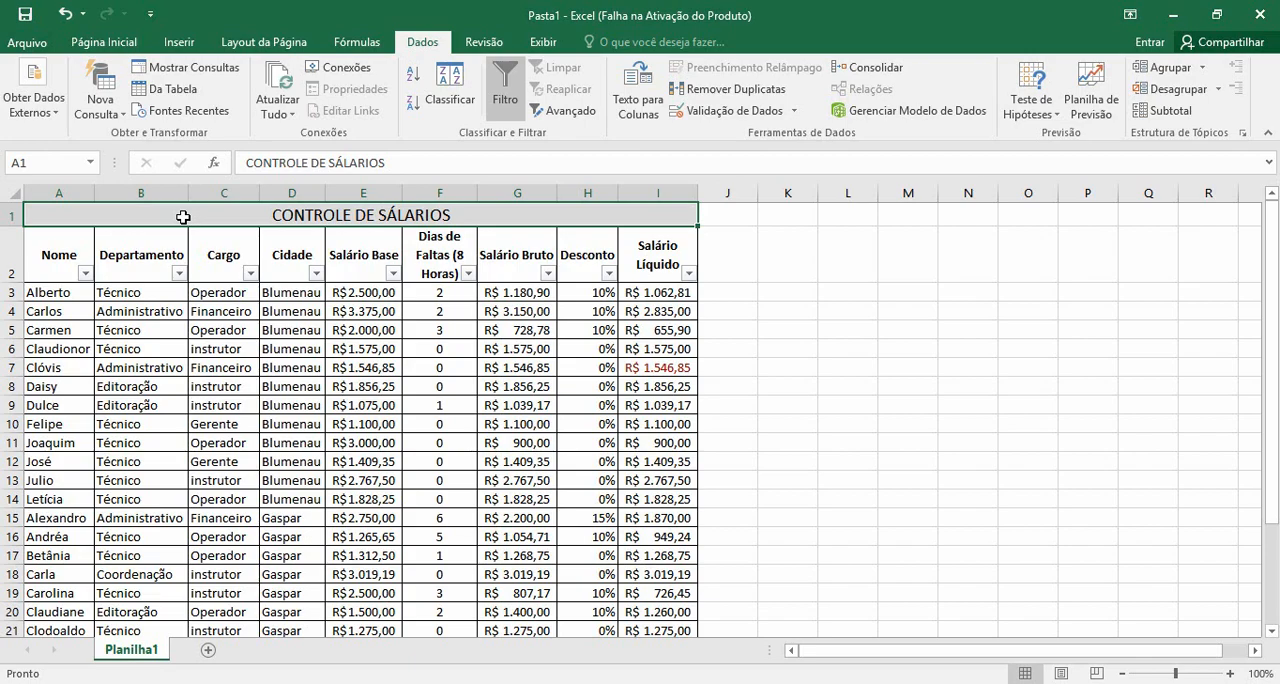
pyautogui.moveTo(183, 217); pyautogui.dragTo(176, 609)
pyautogui.scroll(3, 222, 511)
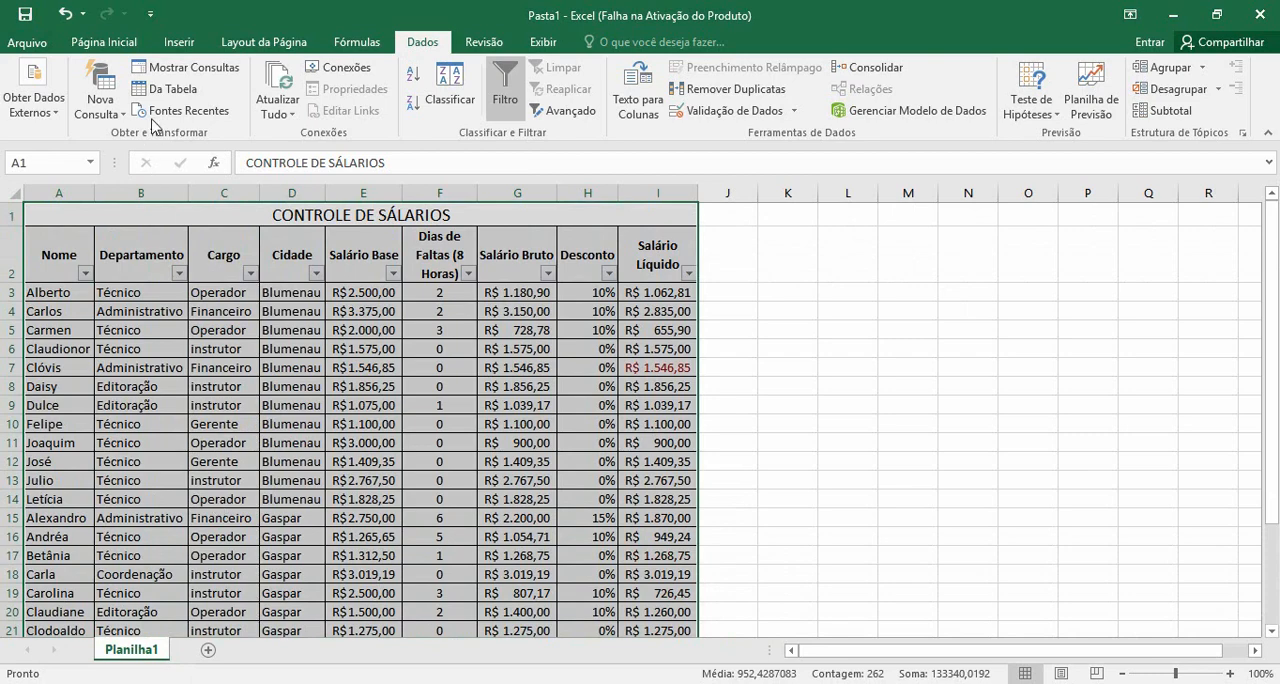
pyautogui.click(176, 44)
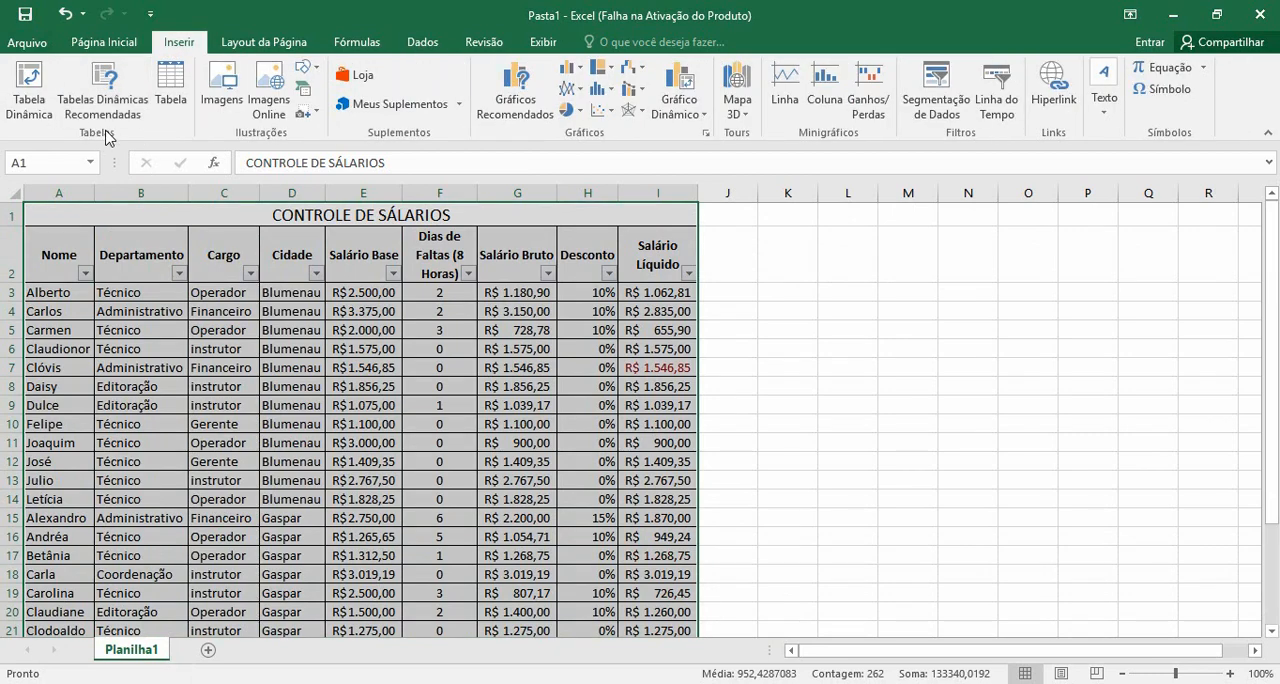
pyautogui.click(33, 115)
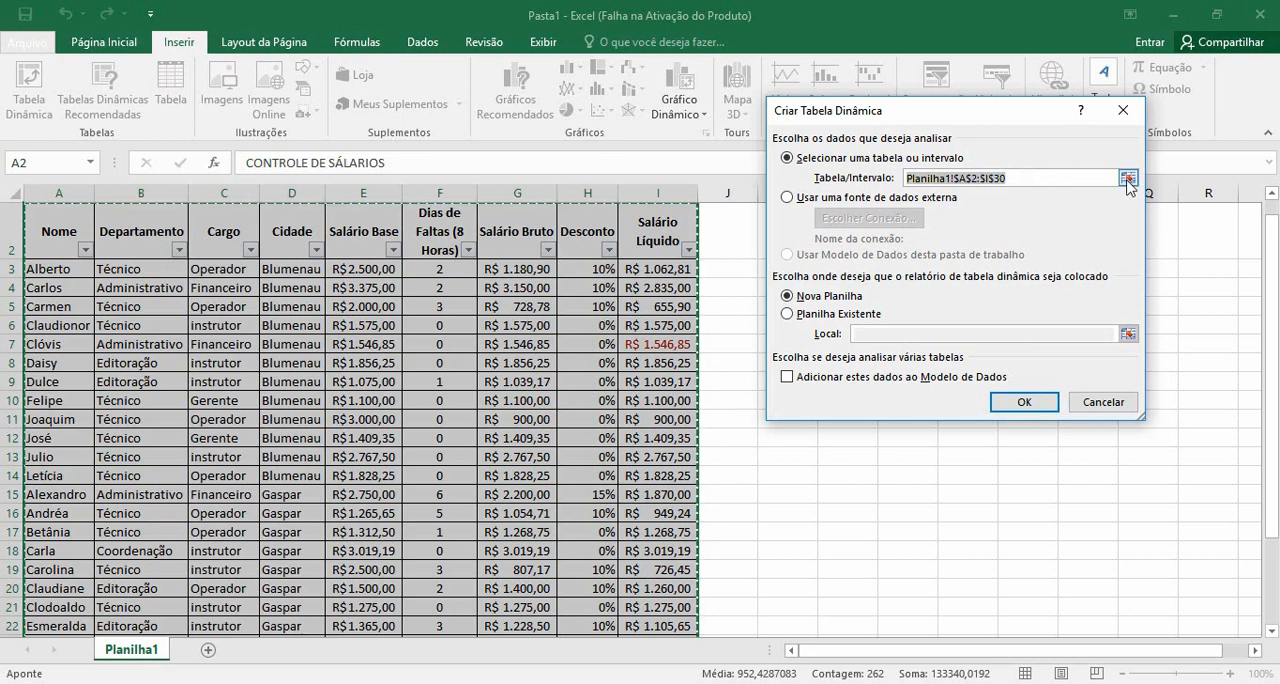
pyautogui.click(1128, 178)
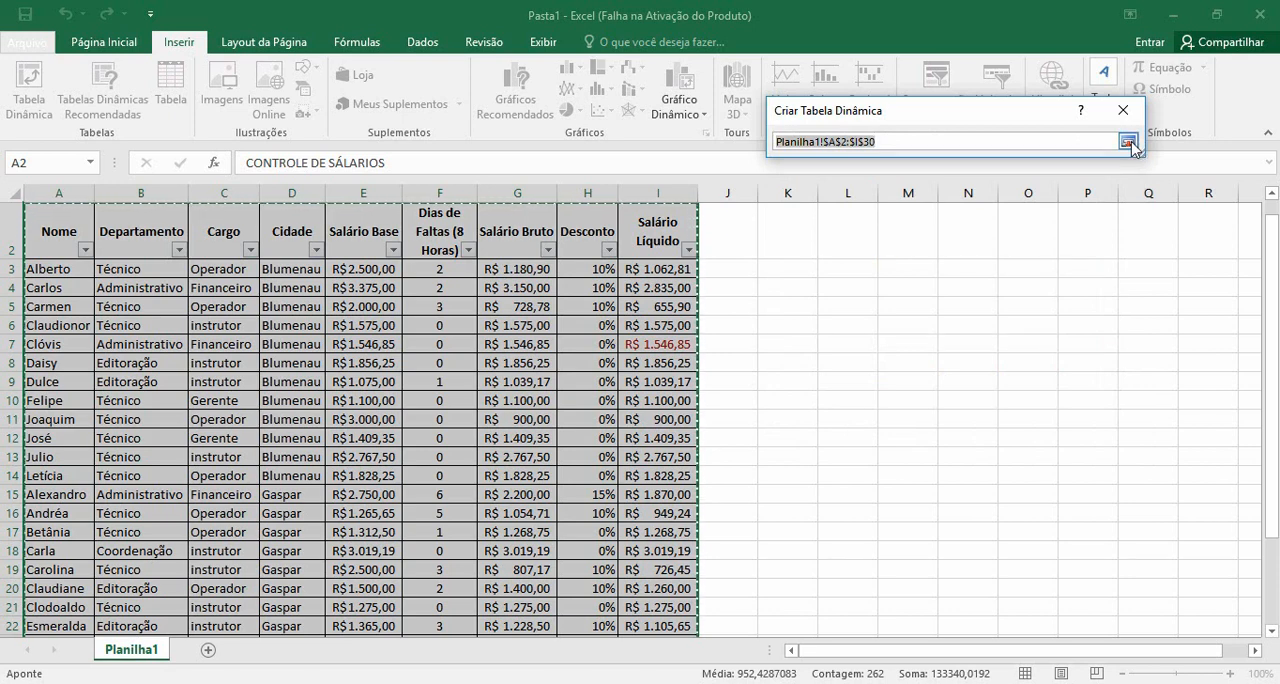
pyautogui.click(1128, 143)
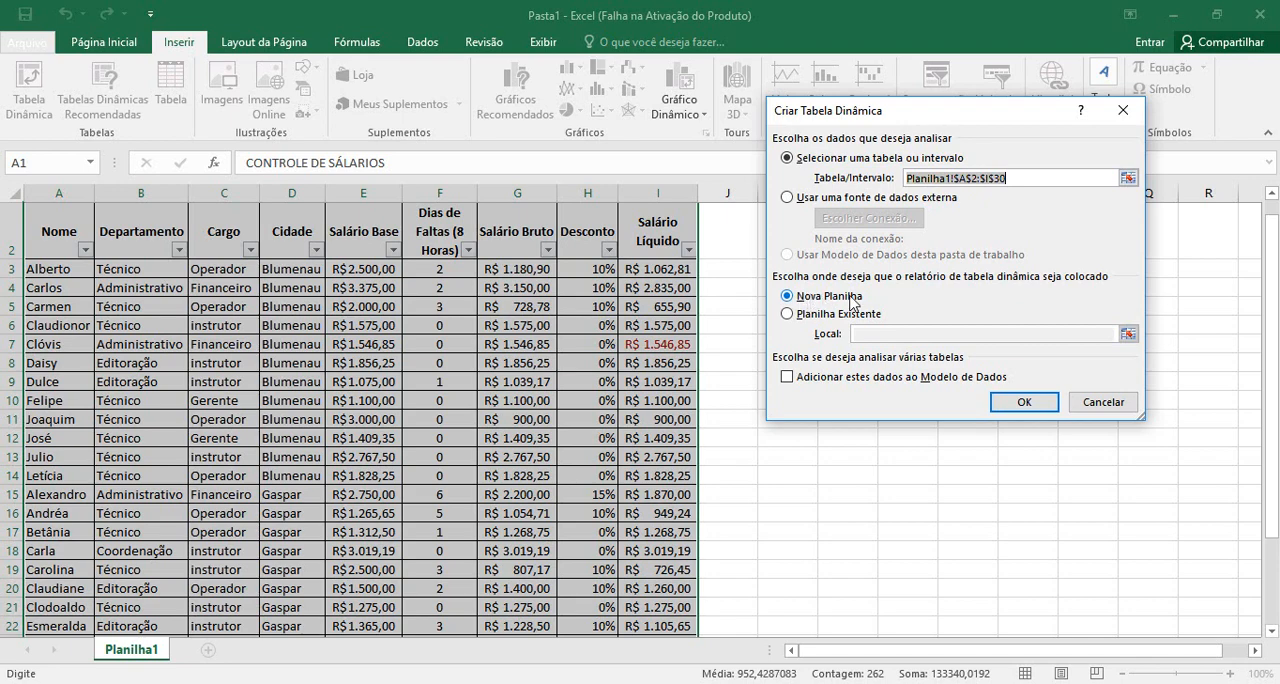
pyautogui.click(1024, 402)
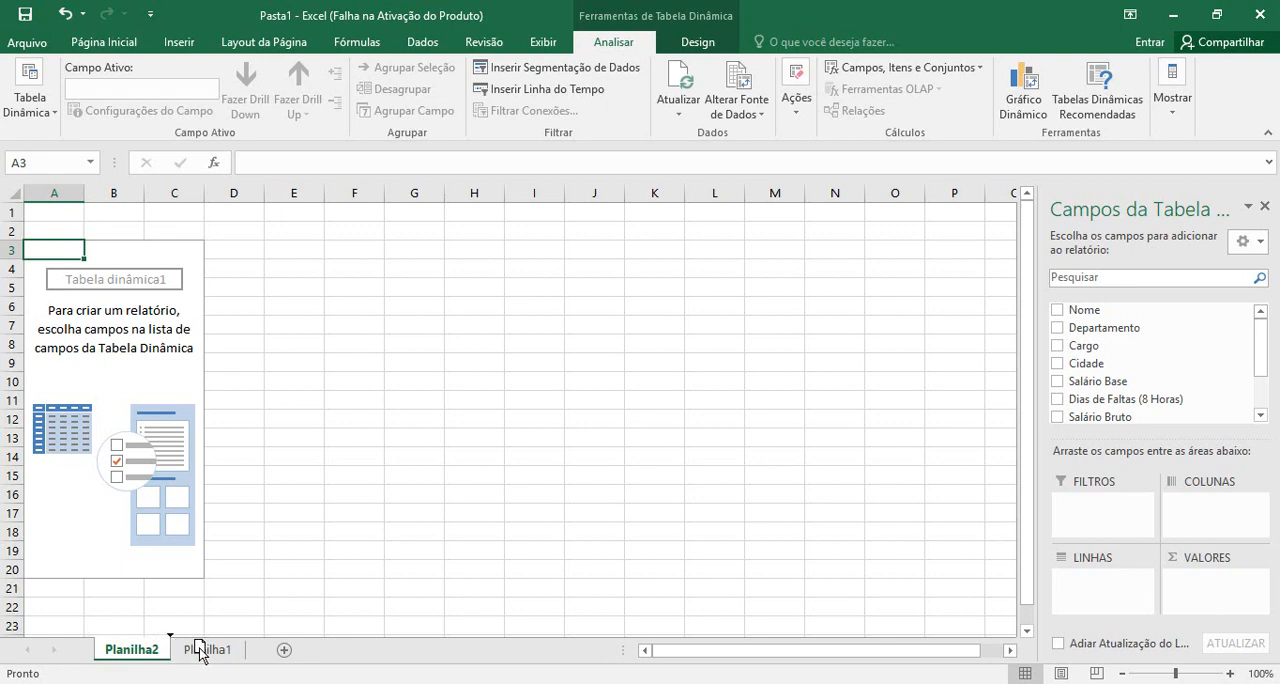
# Move Planilha1 and Planilha2 into numerical order and return to the pivot table sheet
pyautogui.moveTo(245, 650)
pyautogui.mouseDown()
pyautogui.moveTo(146, 656)
pyautogui.moveTo(266, 656)
pyautogui.mouseUp()
pyautogui.click(134, 655)
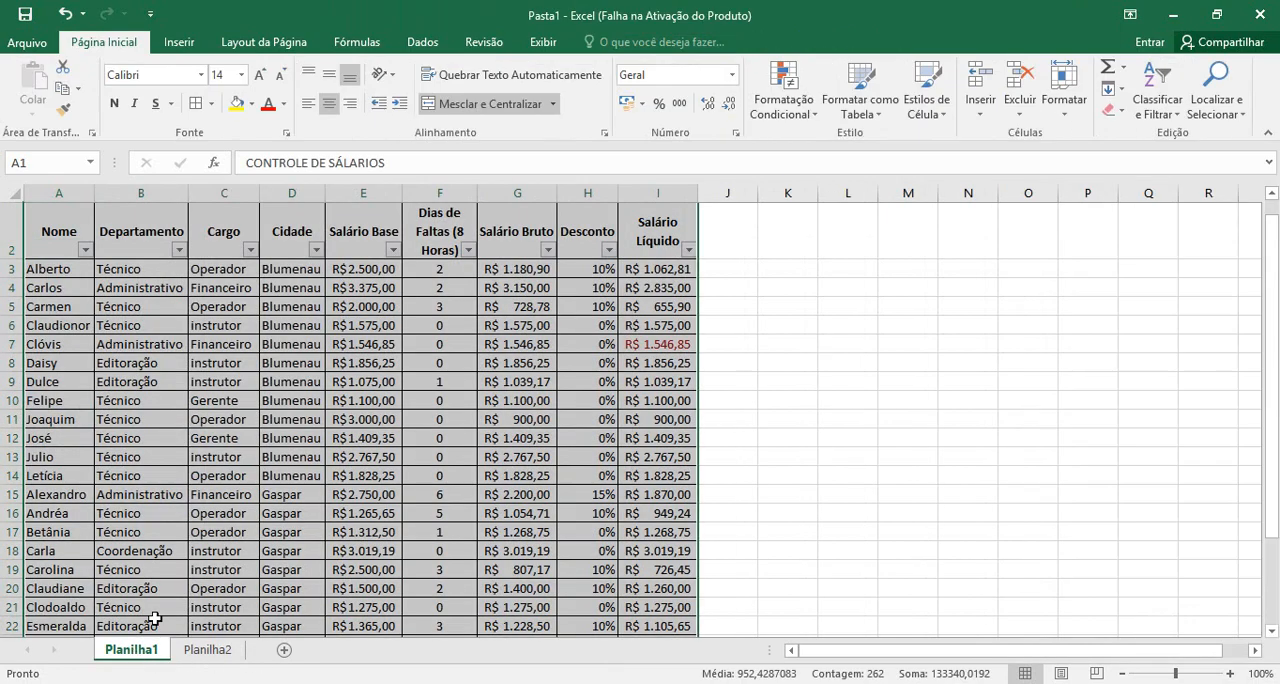
pyautogui.click(196, 652)
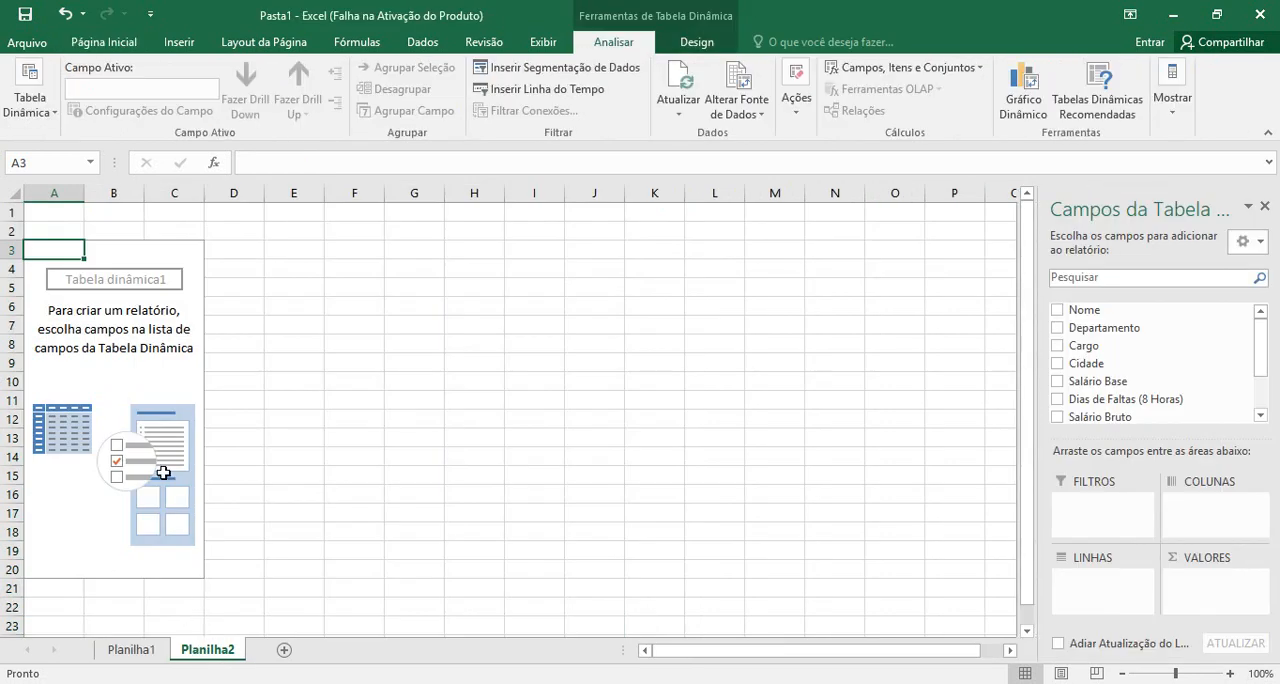
# Compare the column headings of the salary table on Planilha1 with the pivot table's field list on Planilha2
pyautogui.click(155, 652)
pyautogui.click(49, 231)
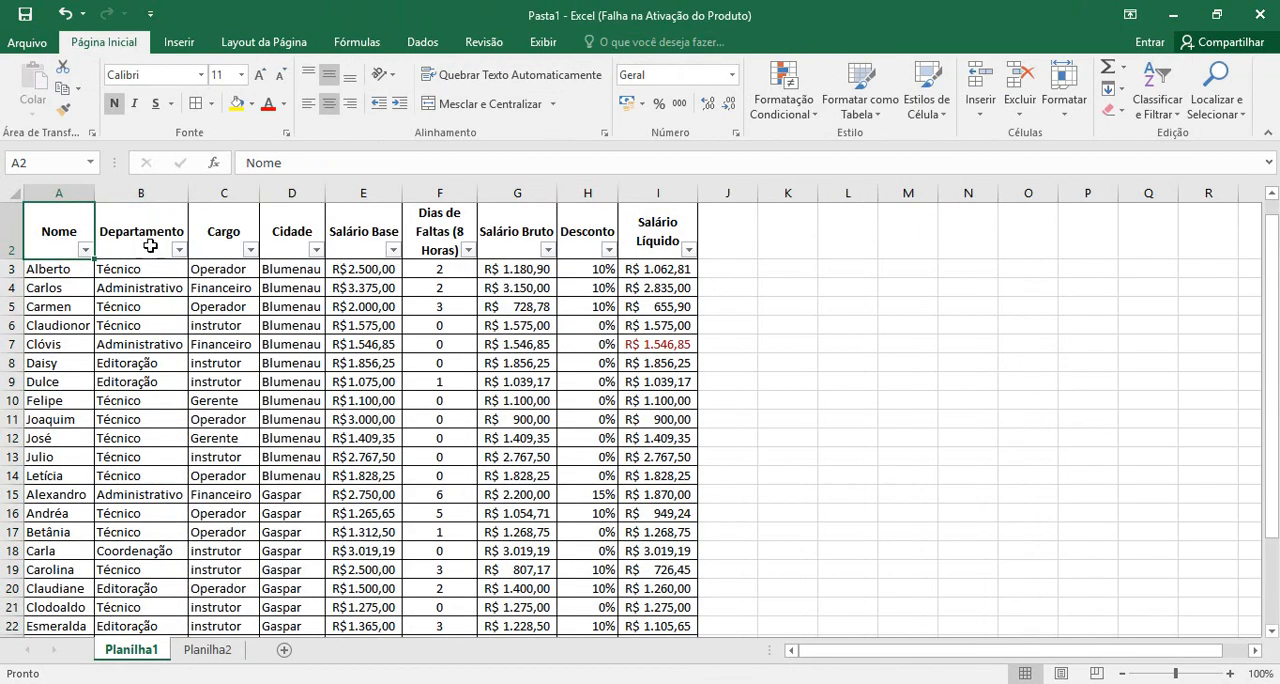
pyautogui.click(214, 229)
pyautogui.click(294, 222)
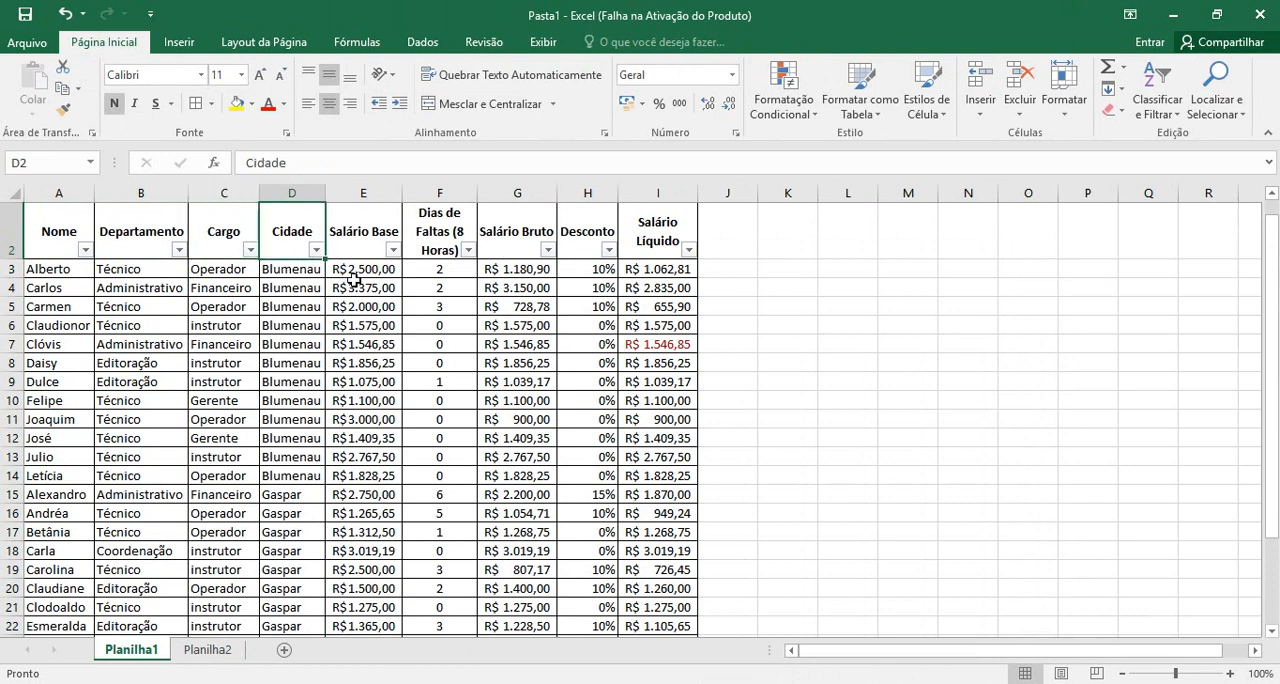
pyautogui.click(370, 218)
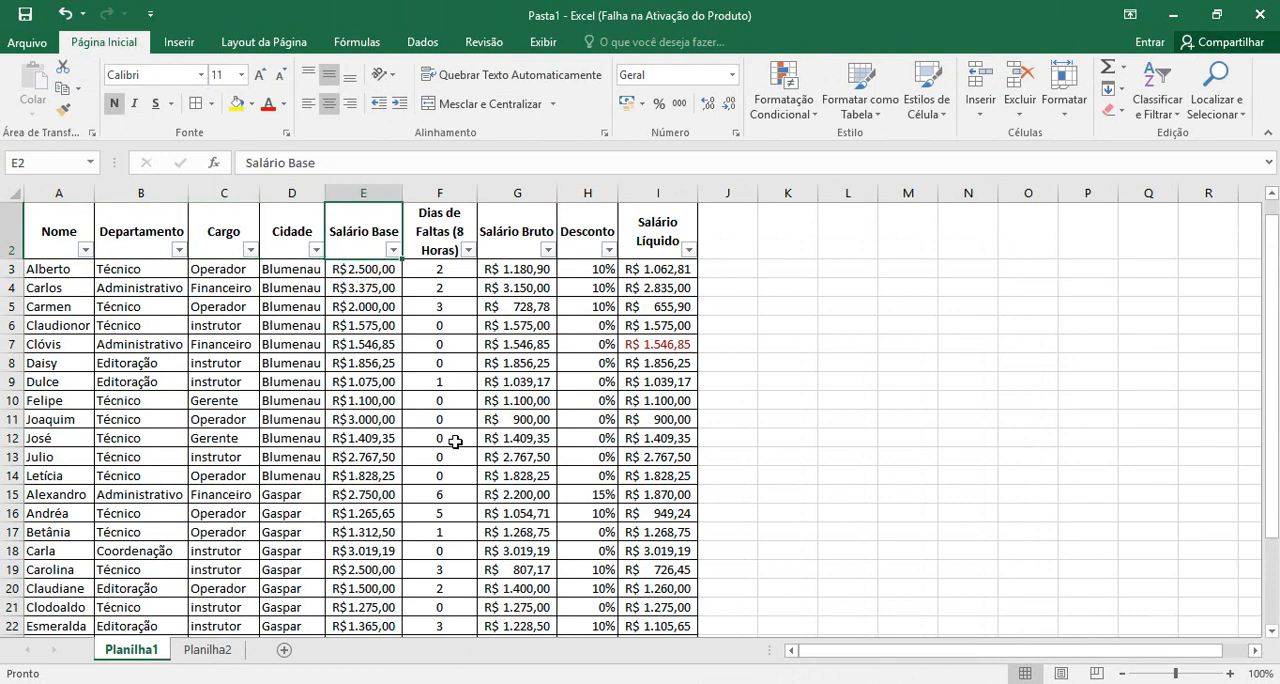
pyautogui.click(228, 654)
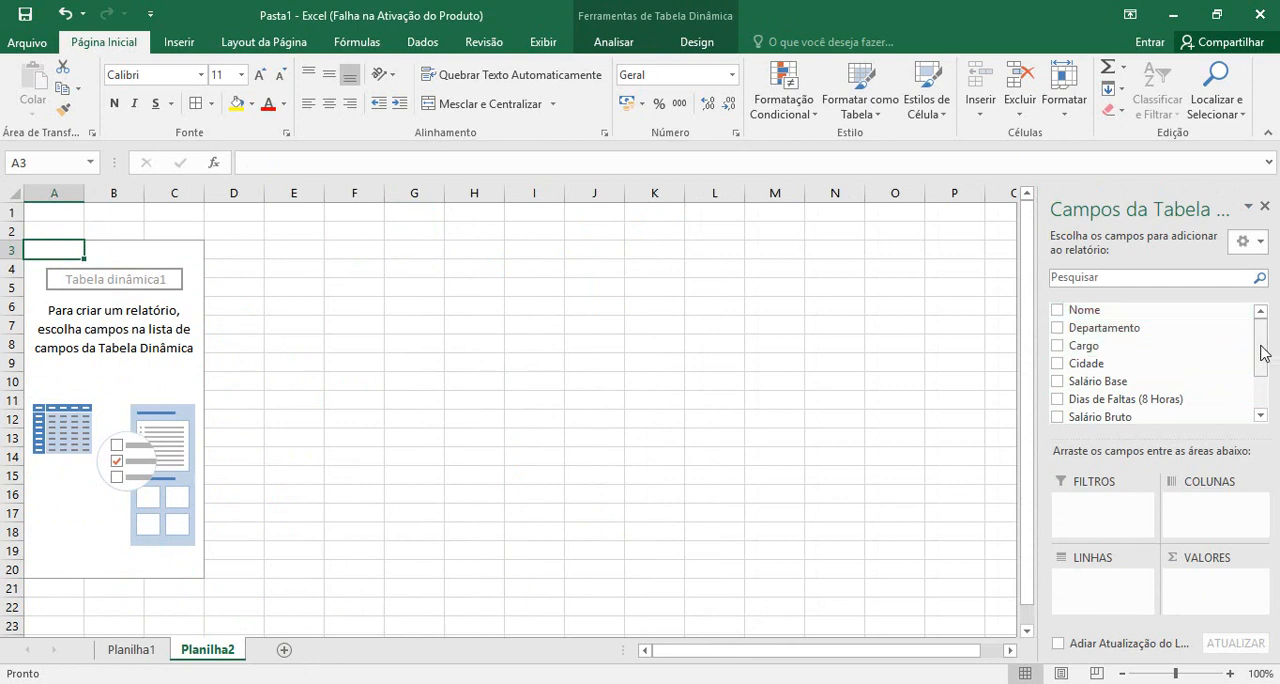
pyautogui.moveTo(1261, 352)
pyautogui.mouseDown()
pyautogui.moveTo(1258, 388)
pyautogui.moveTo(1264, 341)
pyautogui.moveTo(1265, 391)
pyautogui.moveTo(1264, 340)
pyautogui.mouseUp()
pyautogui.moveTo(1262, 340); pyautogui.dragTo(1265, 385)
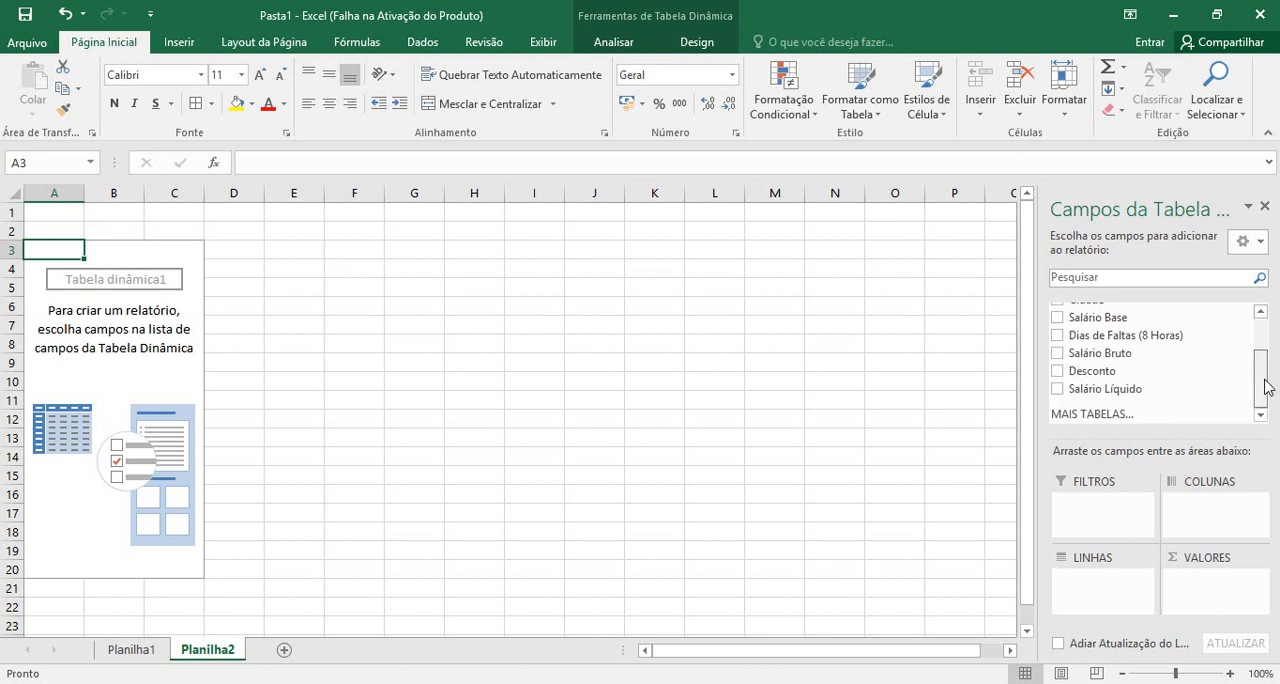
pyautogui.scroll(2, 1266, 366)
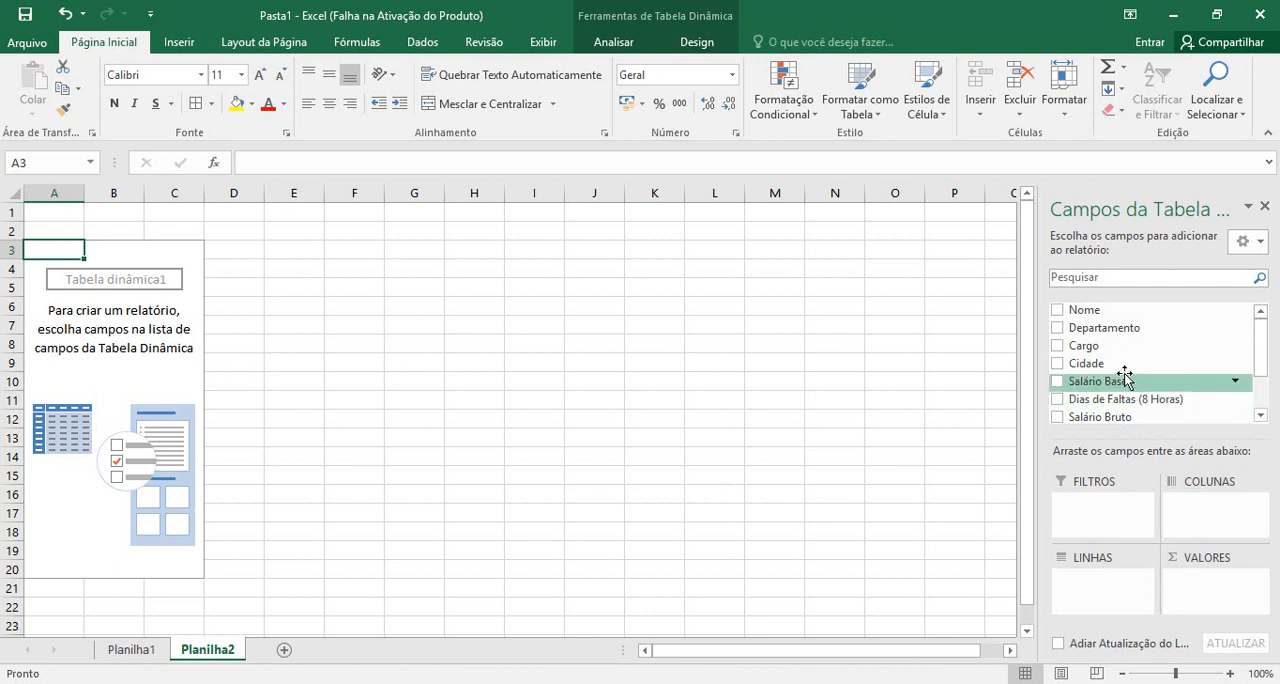
# Add Nome as the pivot table's report filter and allow multiple items in it, keeping all names selected
pyautogui.moveTo(1098, 312); pyautogui.dragTo(1098, 515)
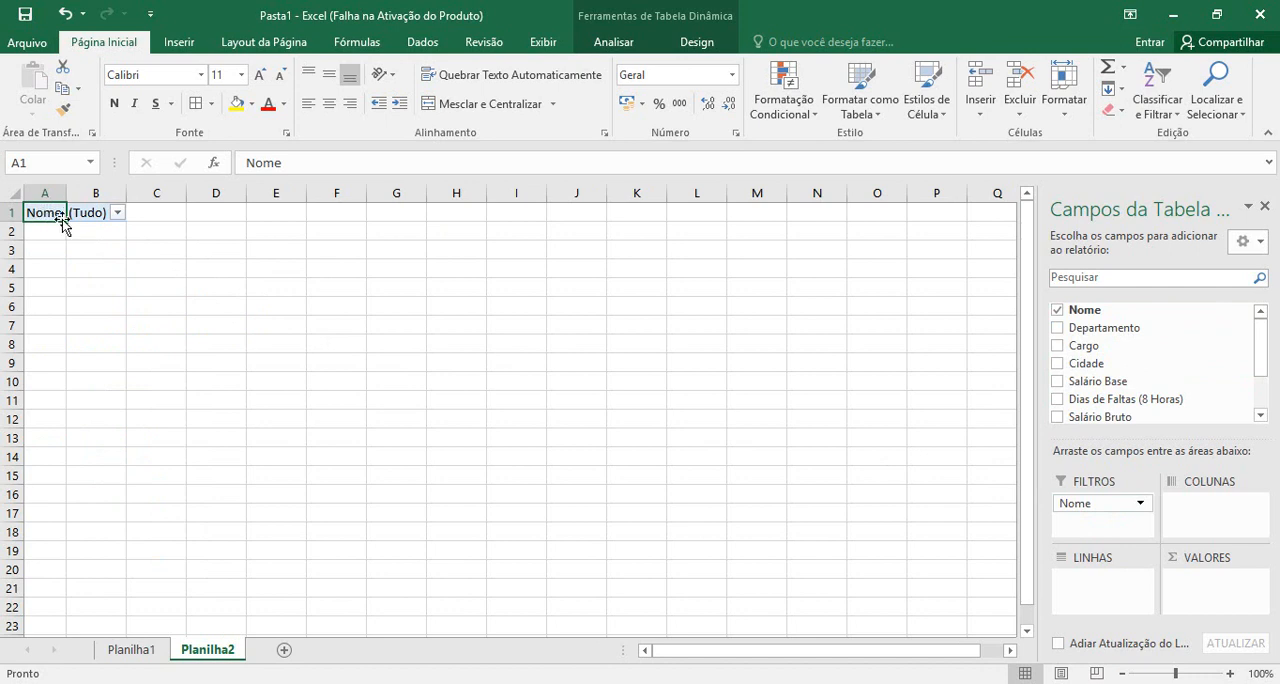
pyautogui.click(117, 213)
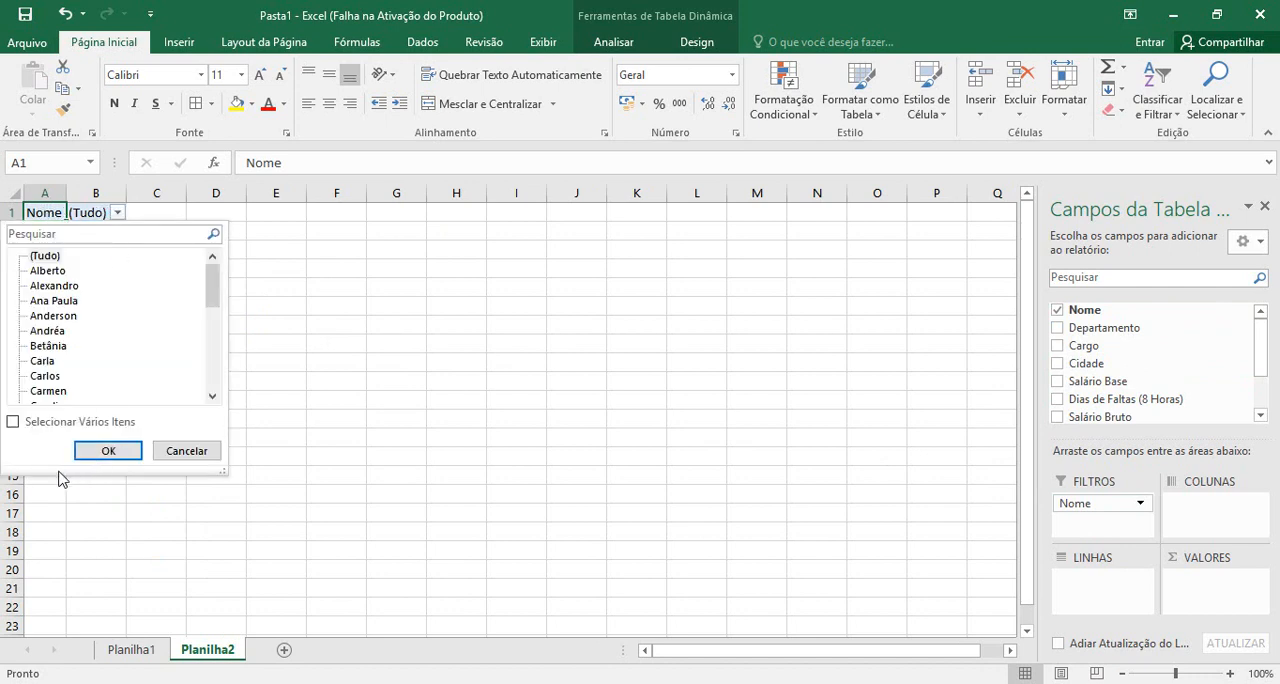
pyautogui.click(13, 421)
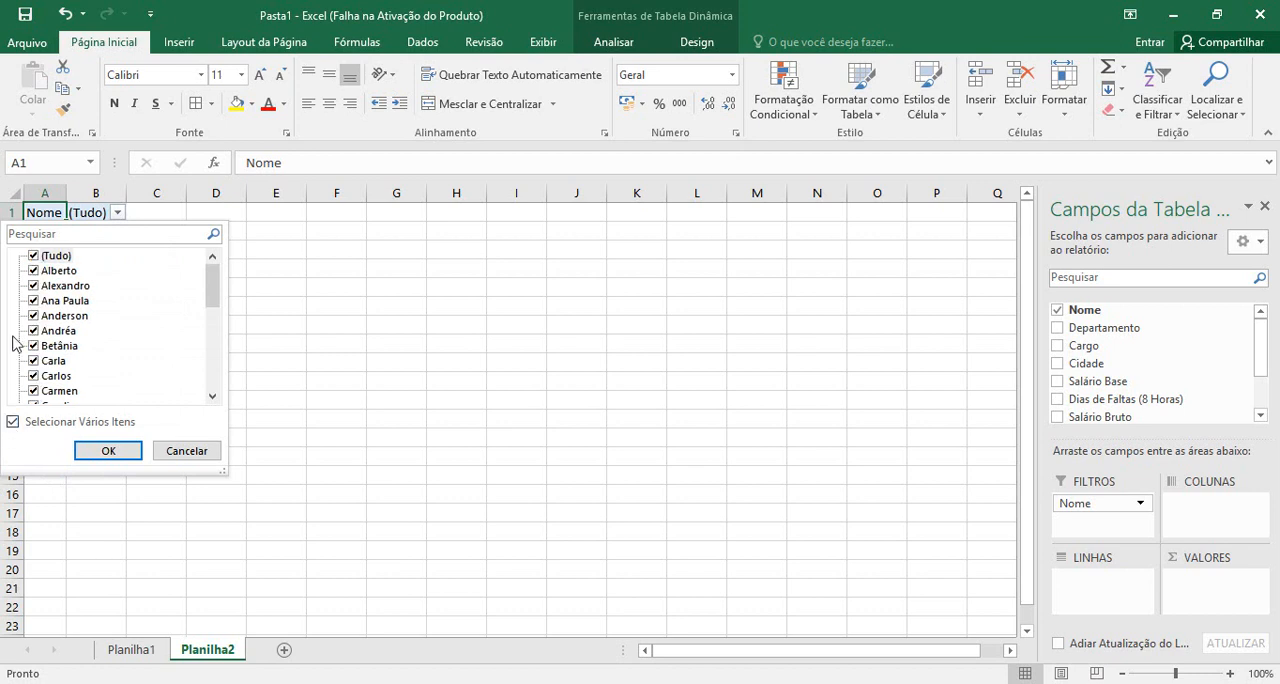
pyautogui.click(32, 257)
pyautogui.click(32, 257)
pyautogui.click(32, 257)
pyautogui.click(32, 257)
pyautogui.click(133, 452)
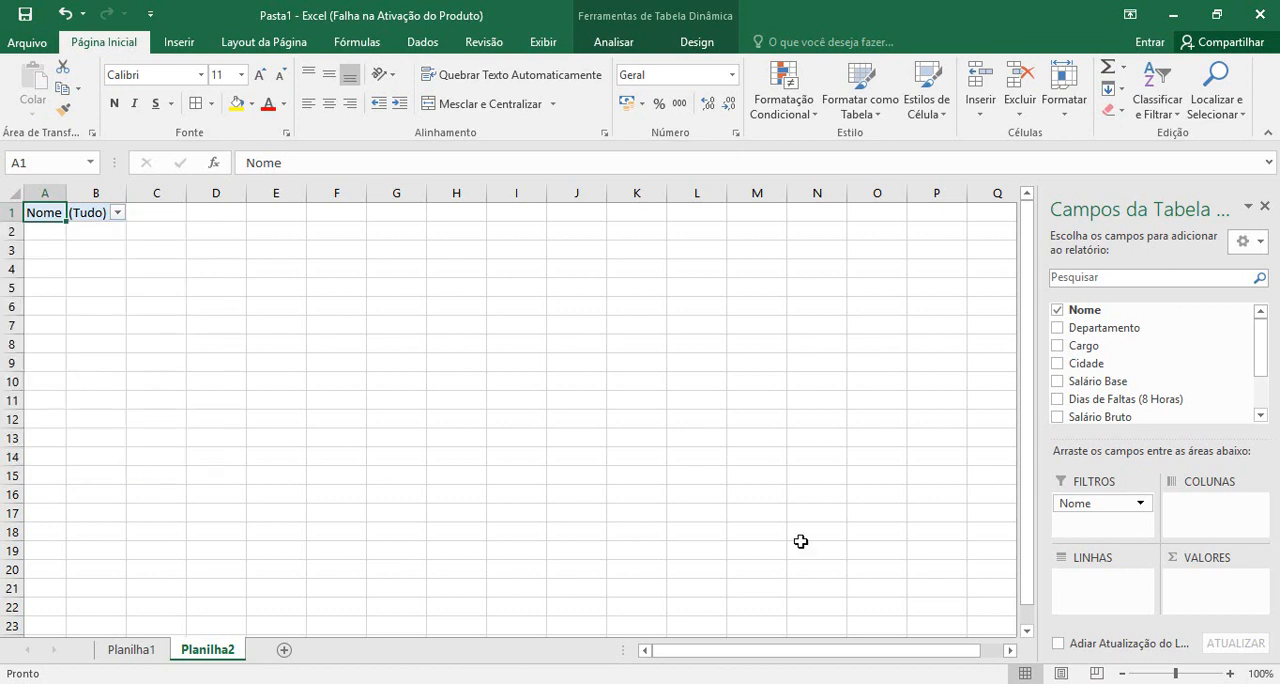
# Move the Nome field from the filters to the rows area and go through the listed names one by one
pyautogui.click(1087, 506)
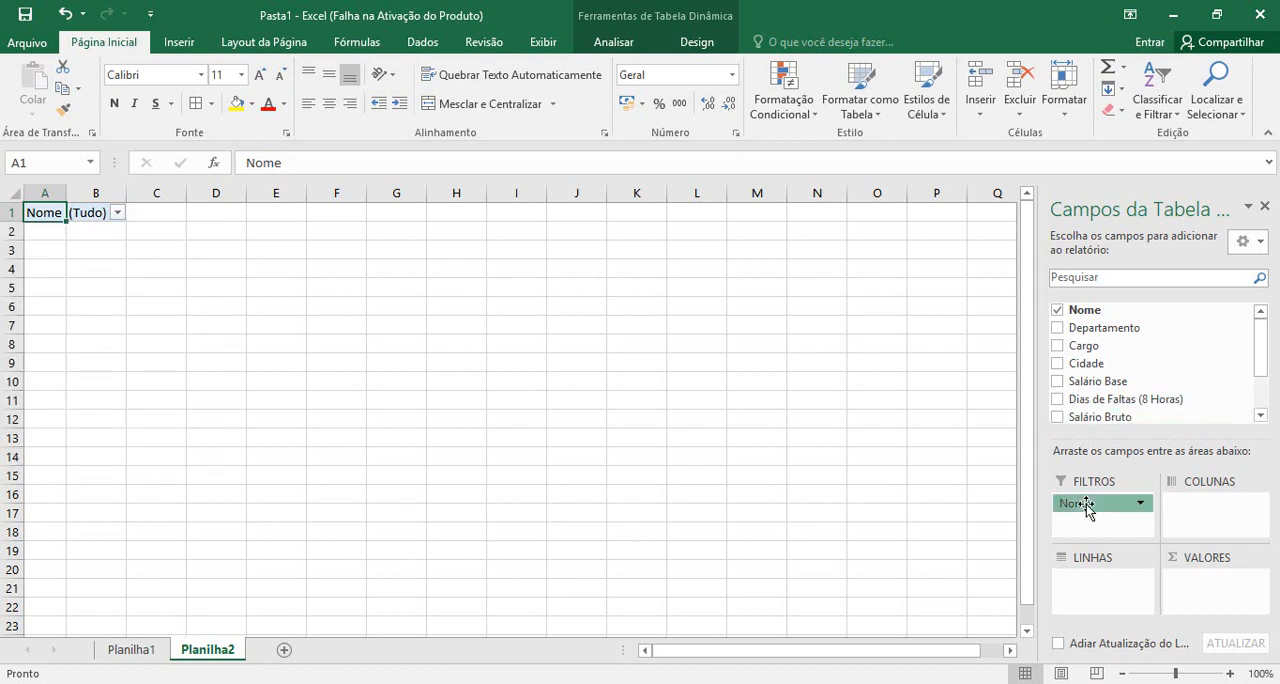
pyautogui.moveTo(1087, 506); pyautogui.dragTo(1089, 588)
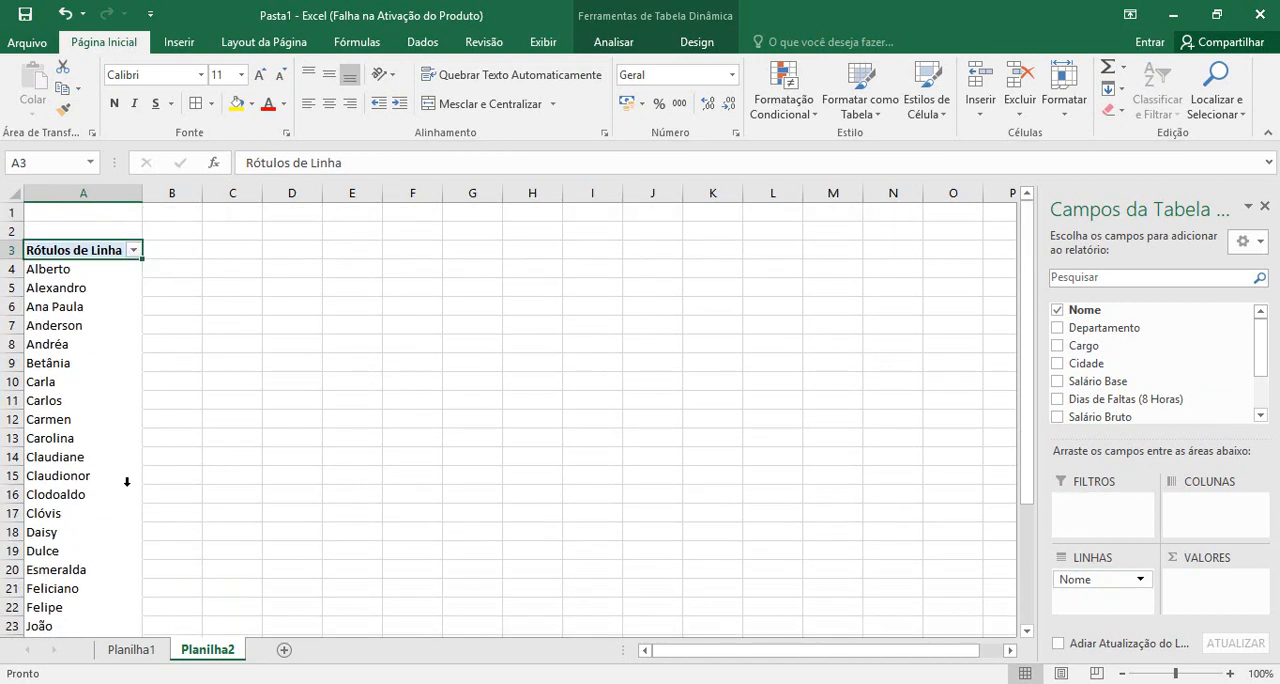
pyautogui.click(46, 270)
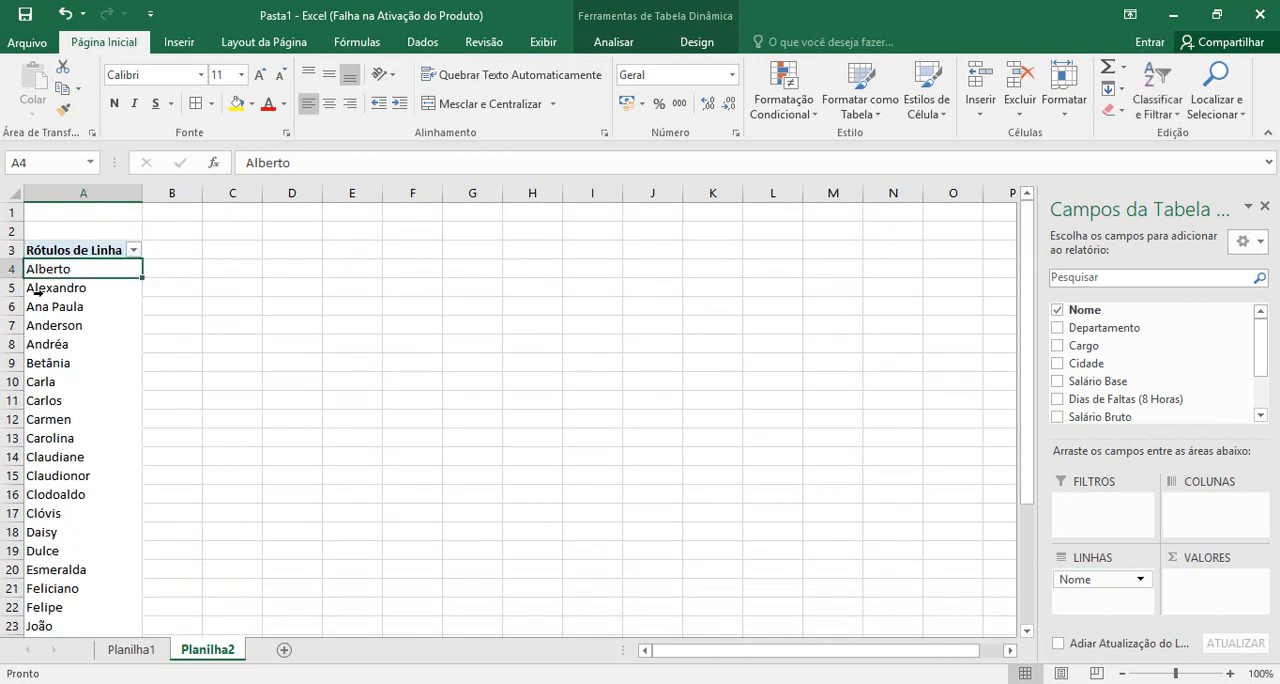
pyautogui.click(38, 291)
pyautogui.click(42, 309)
pyautogui.click(43, 342)
pyautogui.click(46, 364)
pyautogui.click(53, 383)
pyautogui.click(62, 402)
pyautogui.click(66, 420)
pyautogui.click(74, 456)
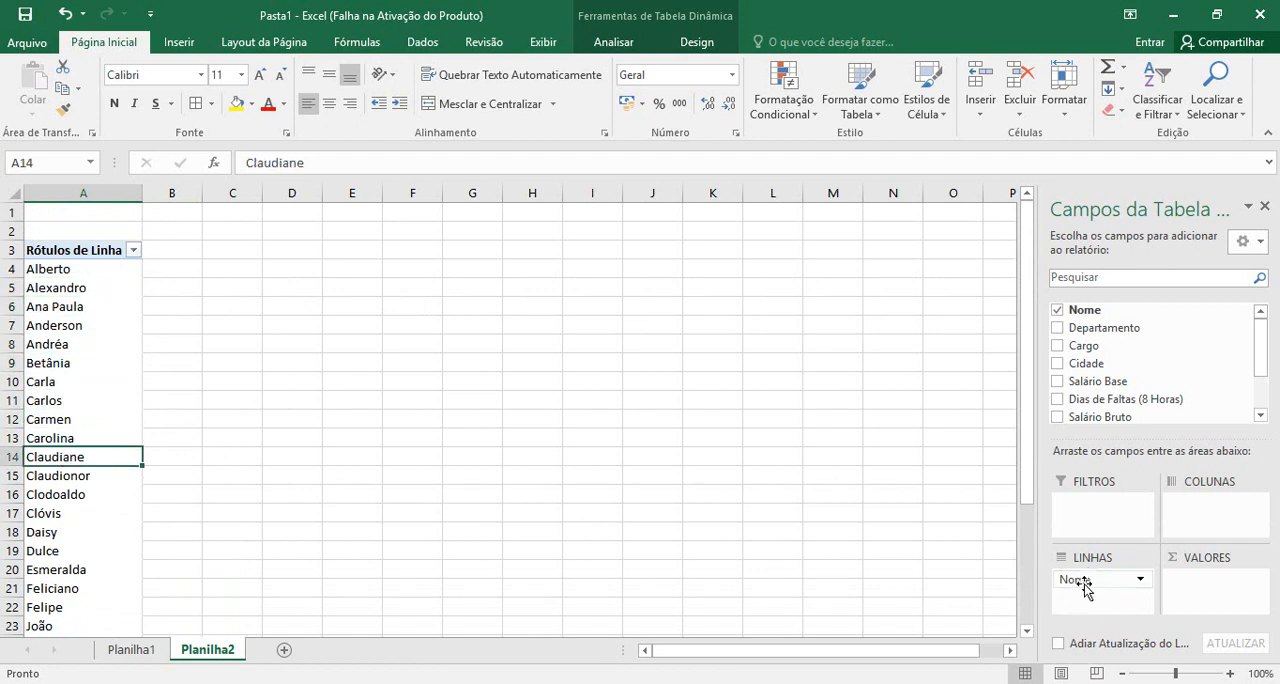
# Try the Nome field in the columns and values areas, and return it to the rows area
pyautogui.moveTo(1086, 590); pyautogui.dragTo(1205, 512)
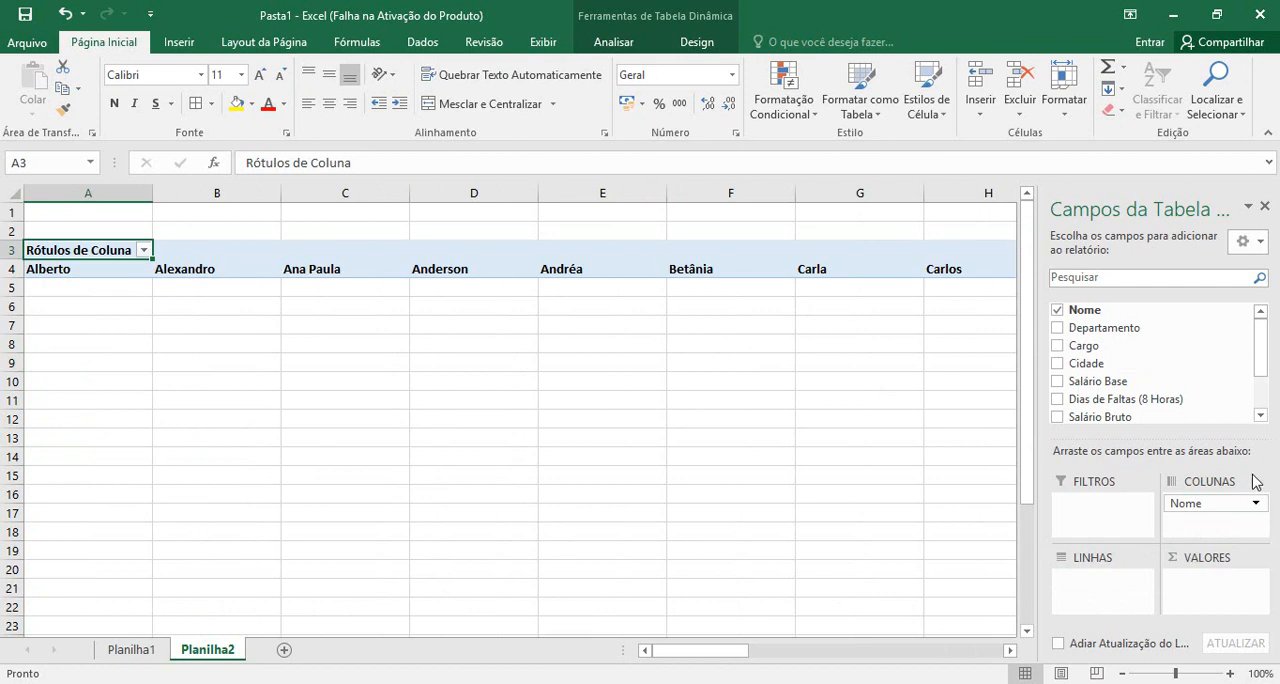
pyautogui.moveTo(1212, 504); pyautogui.dragTo(1215, 590)
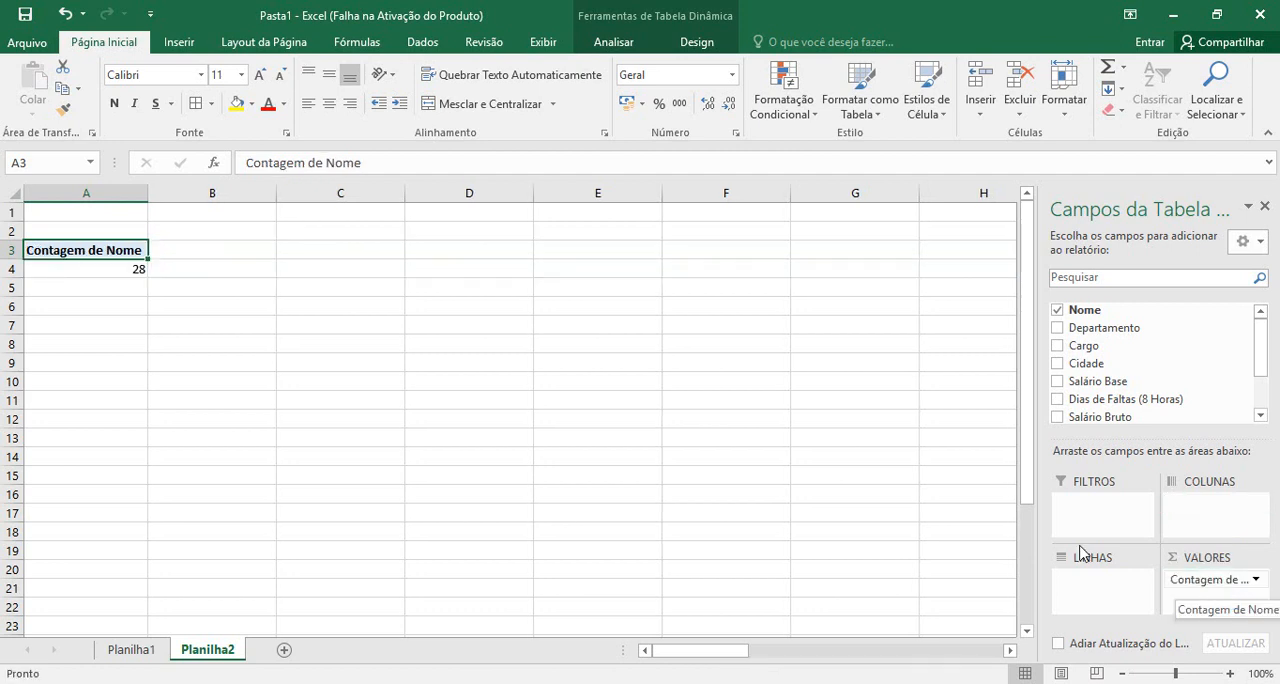
pyautogui.click(116, 272)
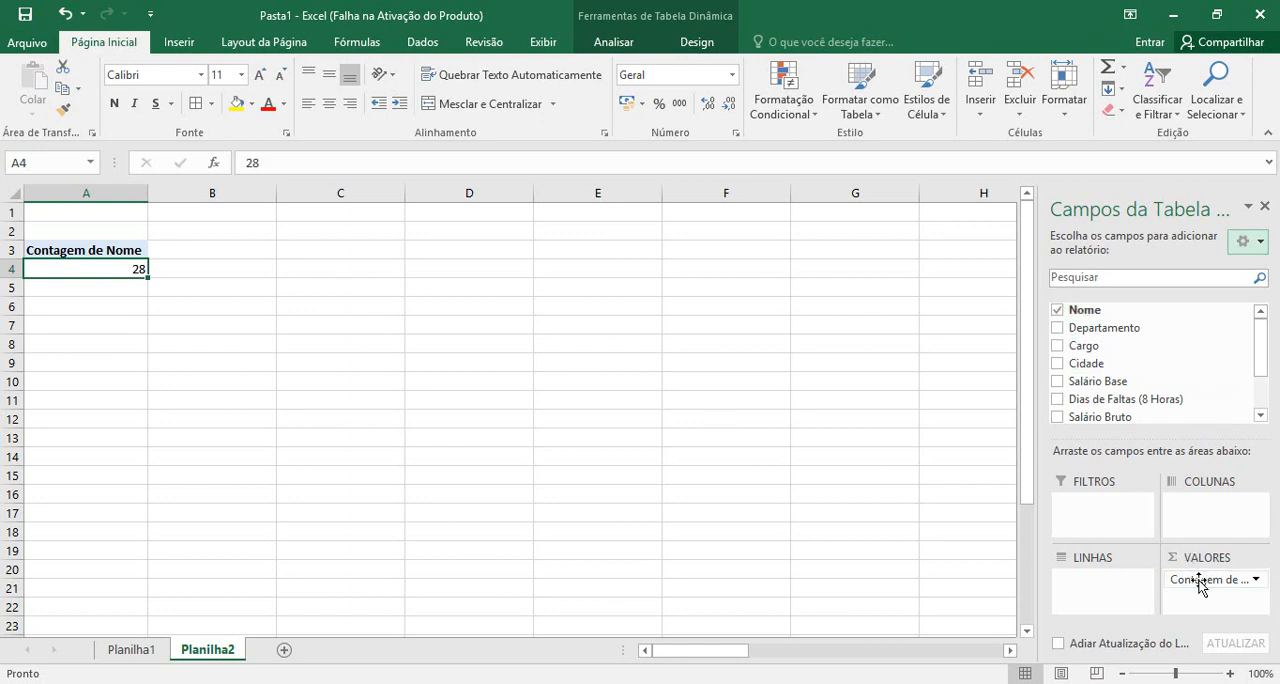
pyautogui.moveTo(1172, 580); pyautogui.dragTo(1108, 590)
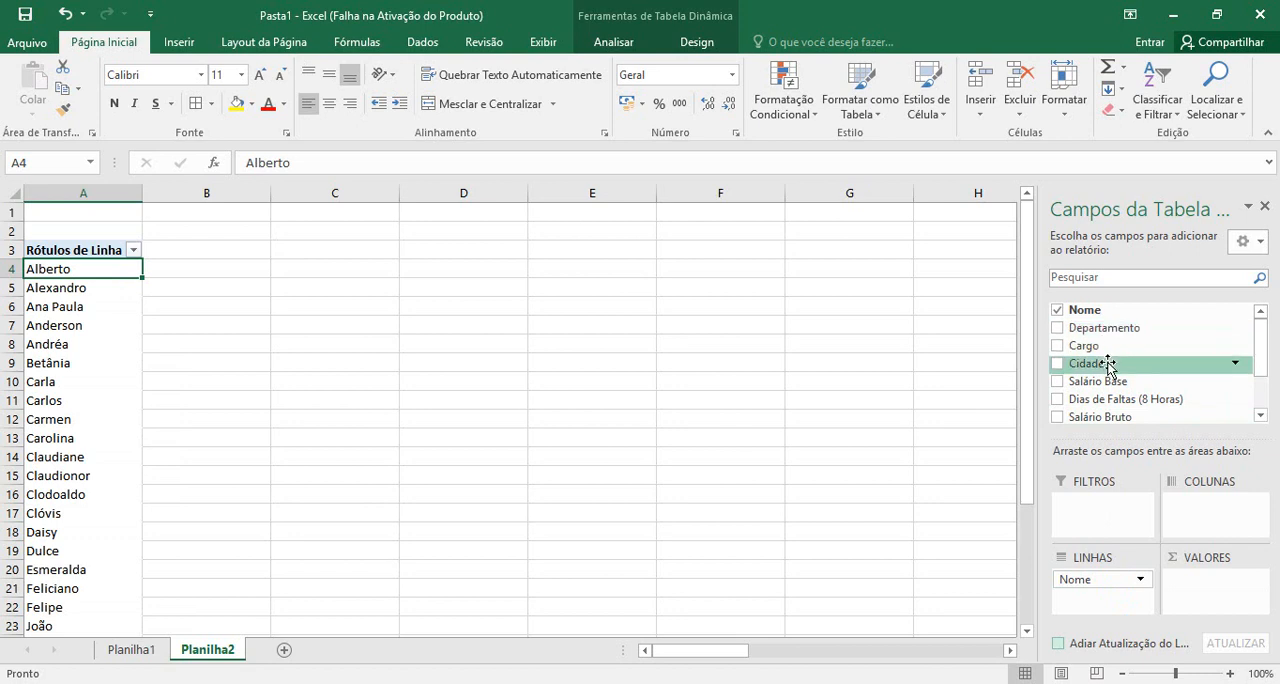
# Add Cidade as the report filter and Salário Base to the rows area beneath Nome
pyautogui.moveTo(1138, 363); pyautogui.dragTo(1103, 510)
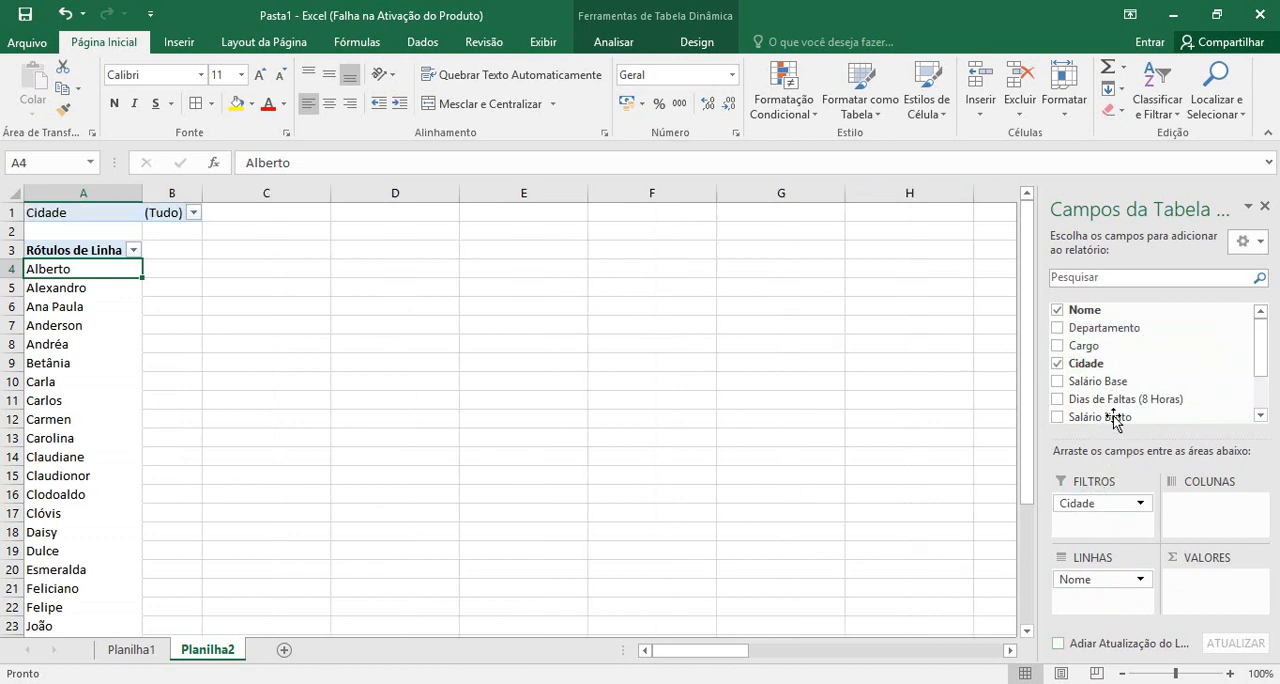
pyautogui.moveTo(1108, 384); pyautogui.dragTo(1111, 602)
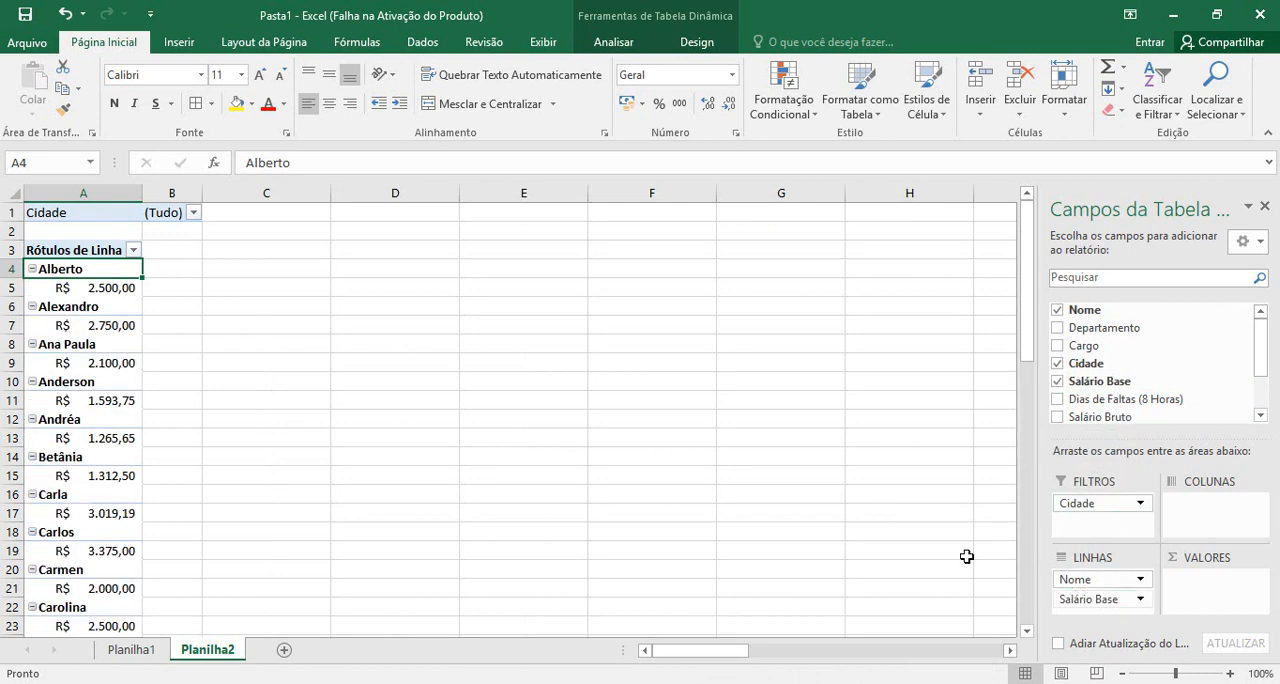
# Collapse every name in the pivot table's rows, from the first to the last, so the base salaries are hidden
pyautogui.click(32, 269)
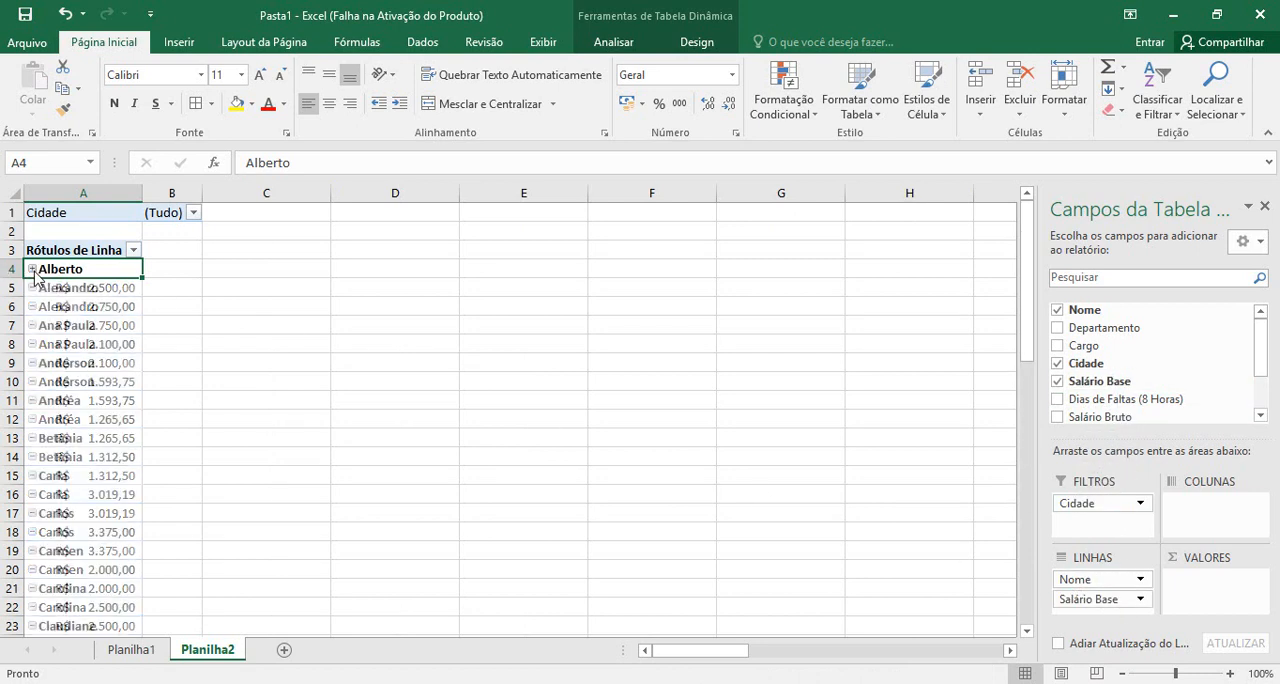
pyautogui.click(31, 289)
pyautogui.click(32, 307)
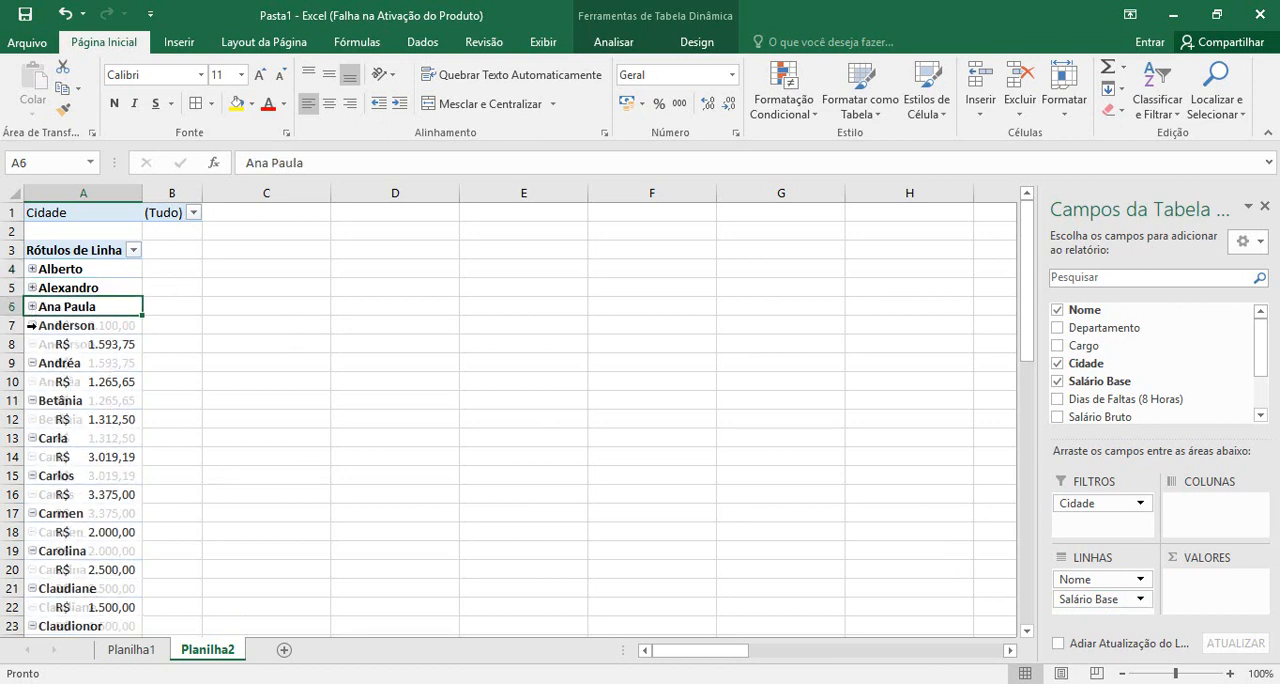
pyautogui.click(32, 327)
pyautogui.click(32, 344)
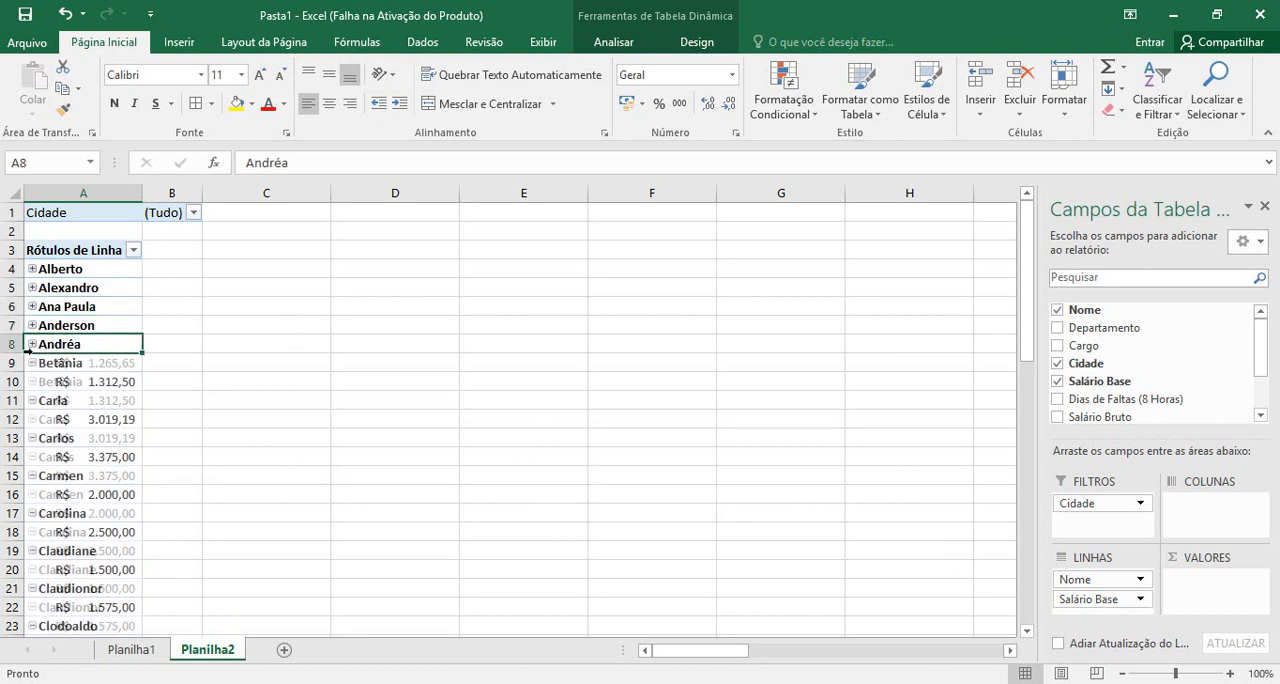
pyautogui.click(32, 363)
pyautogui.click(30, 382)
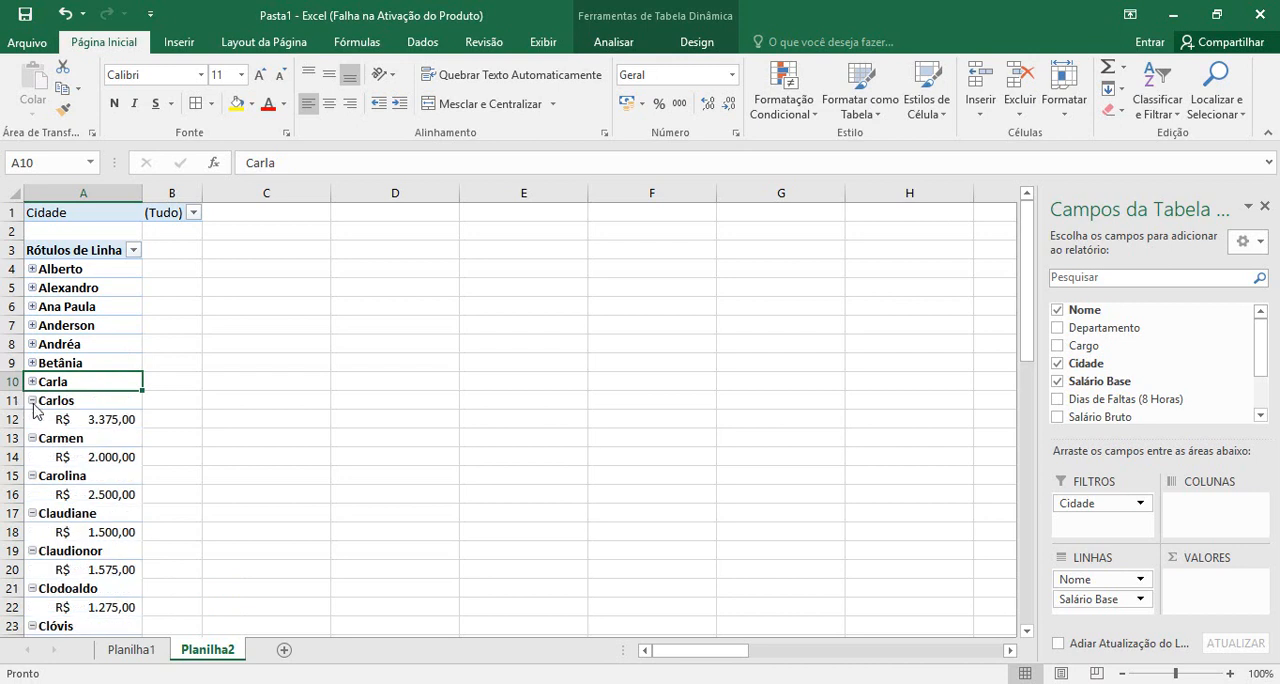
pyautogui.click(32, 401)
pyautogui.click(32, 420)
pyautogui.click(32, 438)
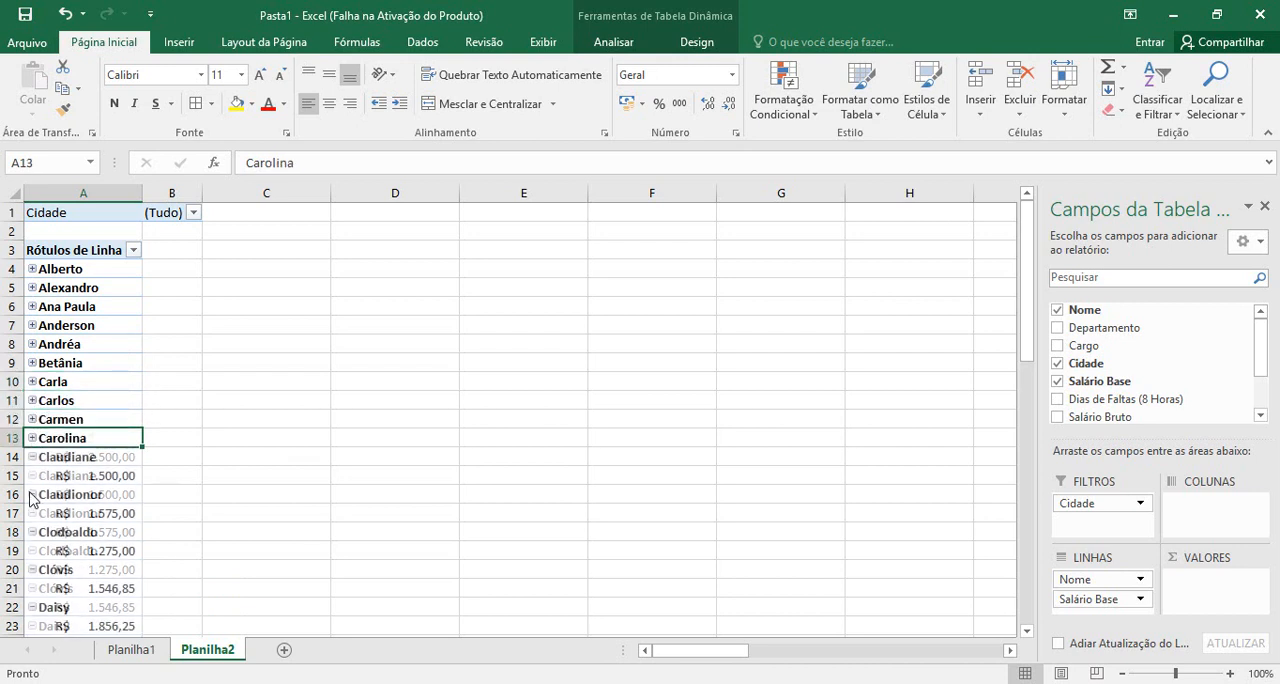
pyautogui.click(32, 457)
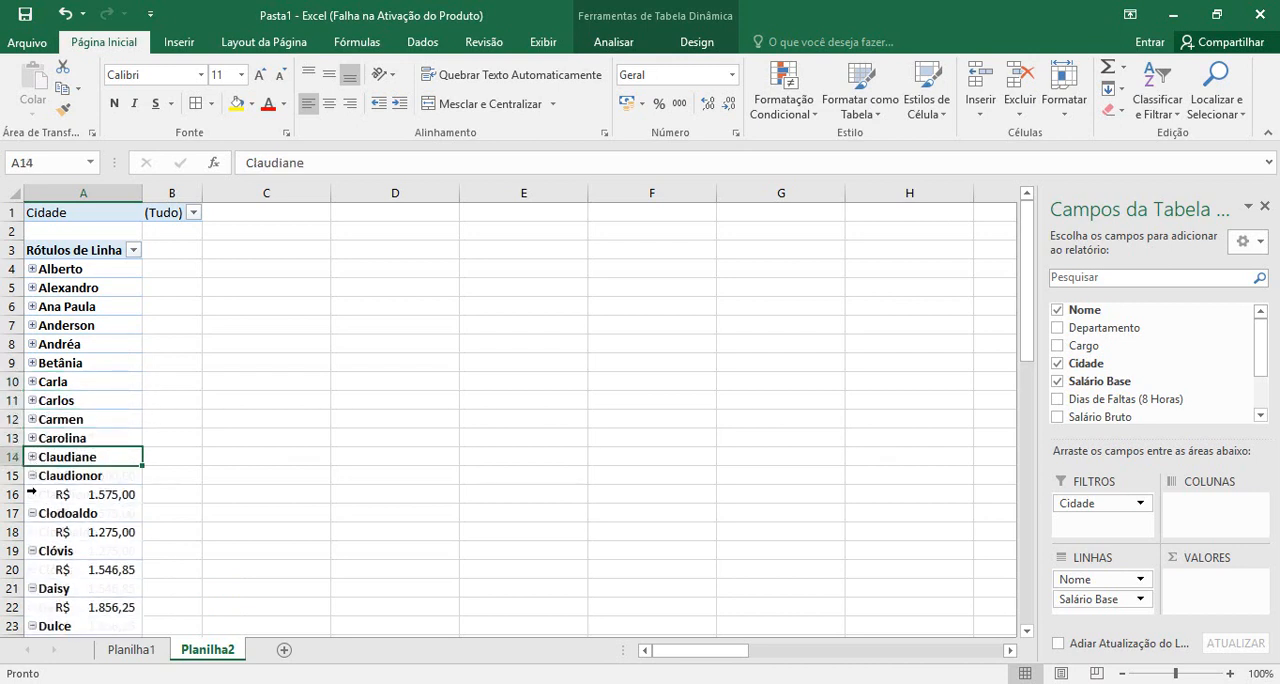
pyautogui.click(32, 476)
pyautogui.click(31, 495)
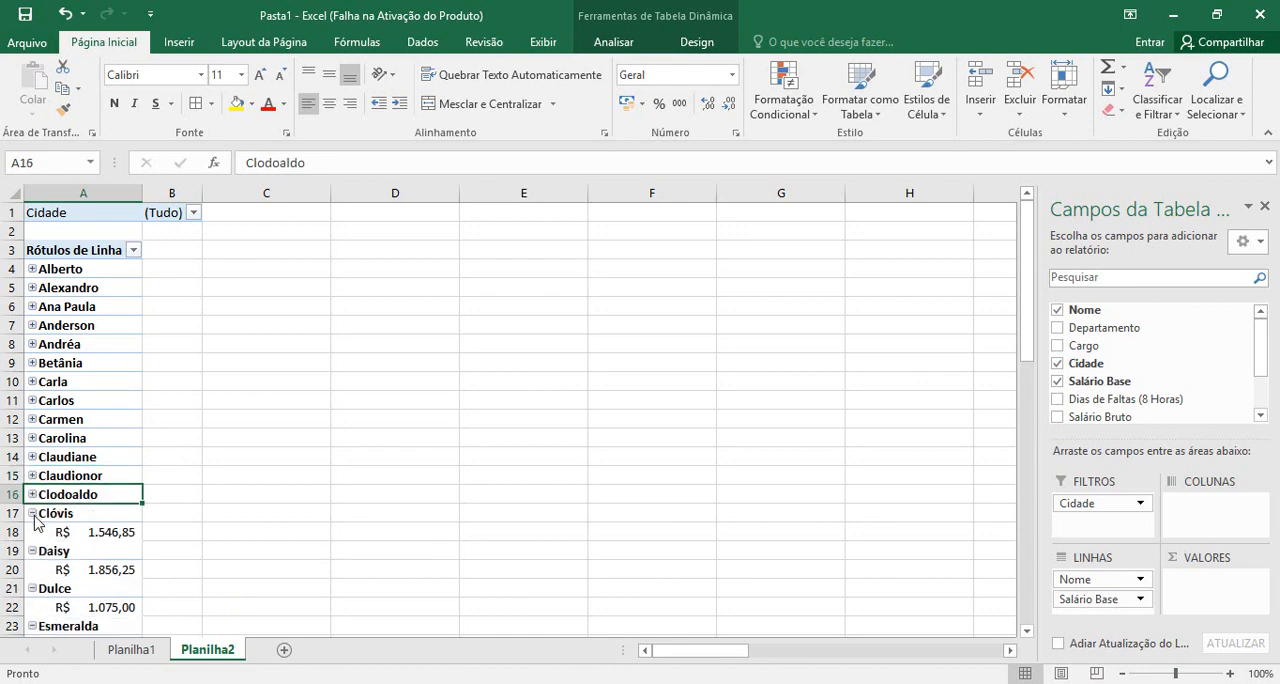
pyautogui.click(32, 514)
pyautogui.click(32, 532)
pyautogui.click(32, 551)
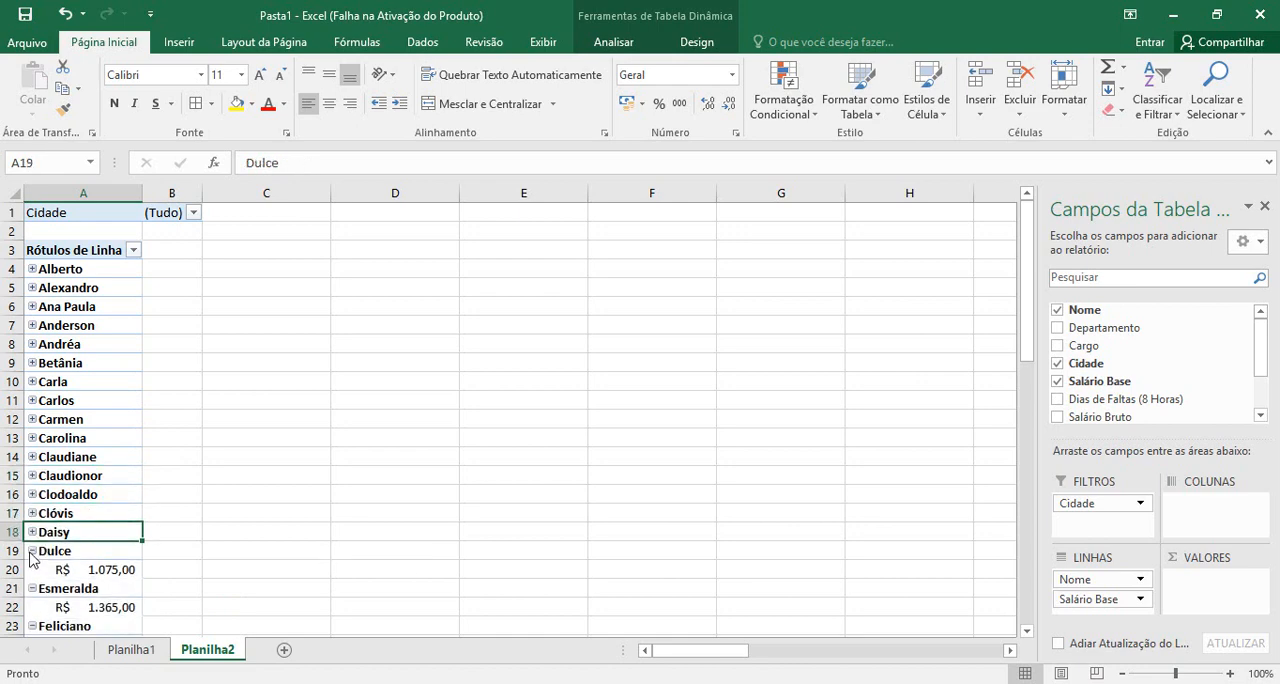
pyautogui.click(32, 570)
pyautogui.scroll(-5, 32, 551)
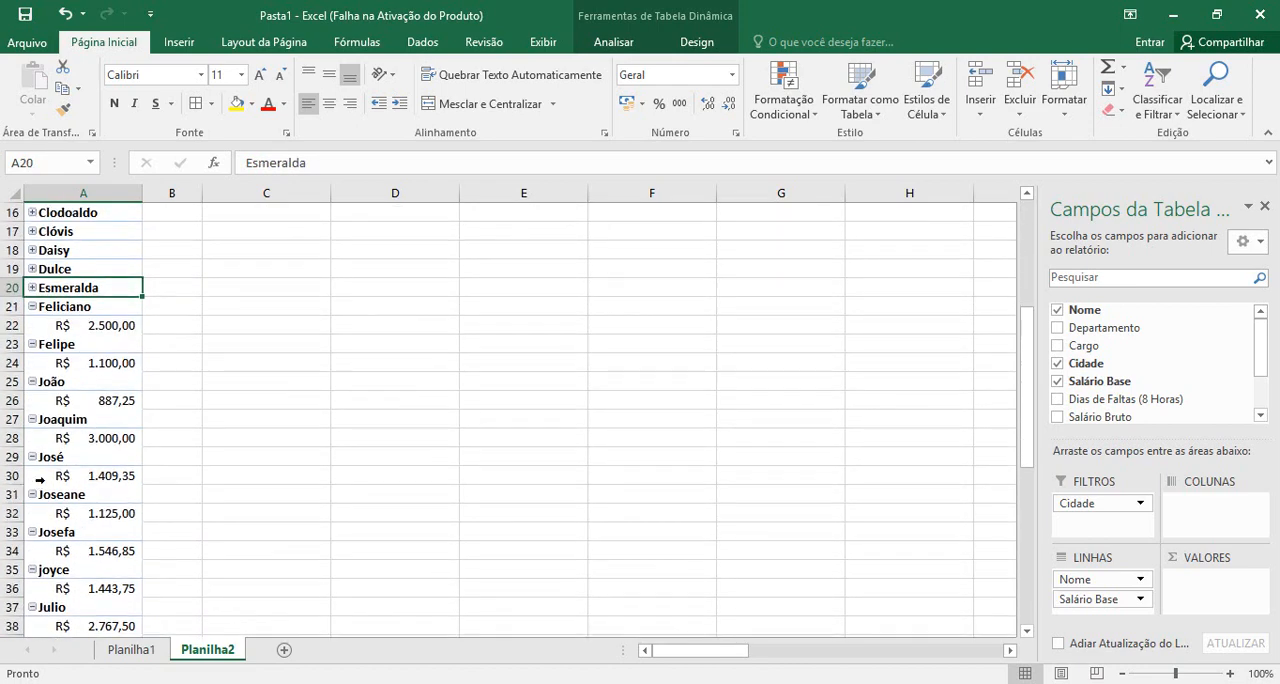
pyautogui.click(32, 307)
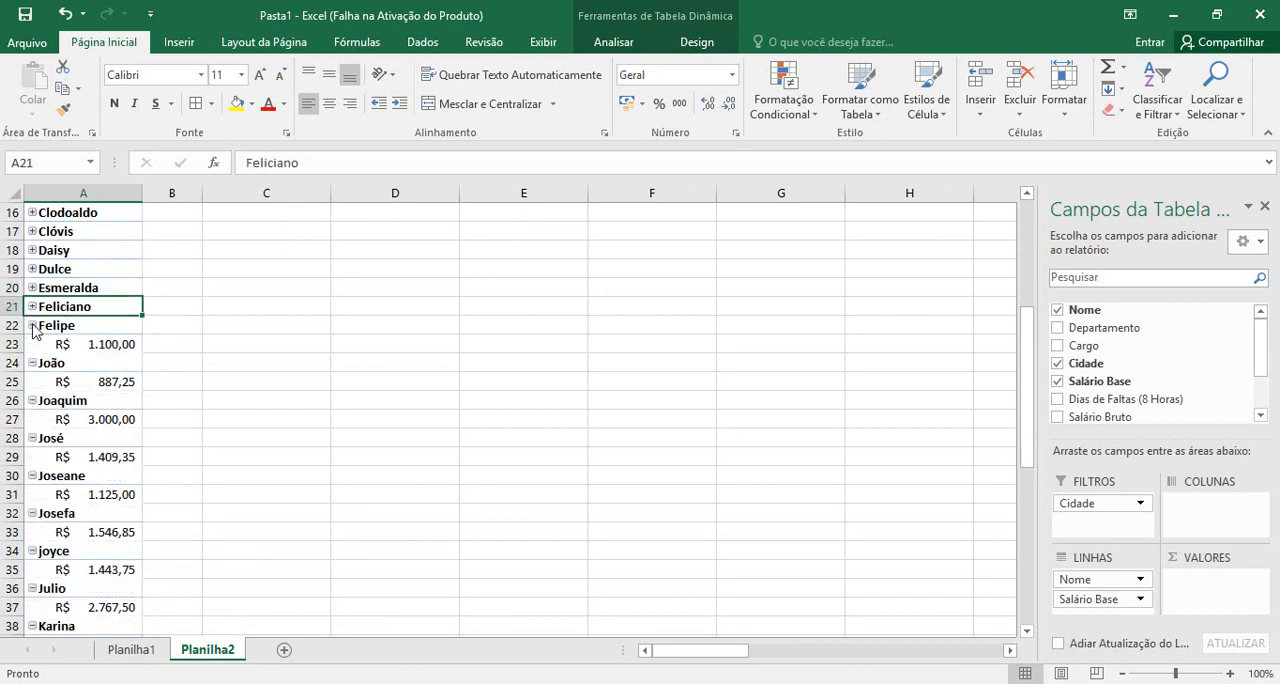
pyautogui.click(32, 325)
pyautogui.click(32, 344)
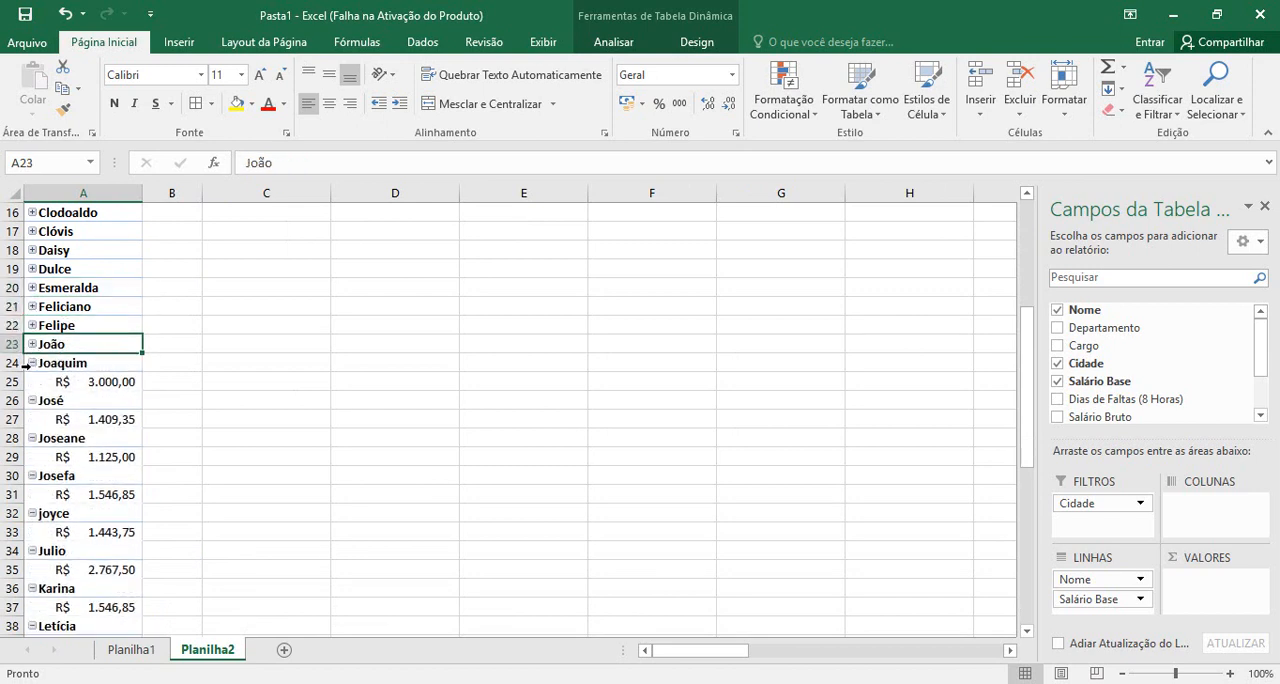
pyautogui.click(32, 363)
pyautogui.click(32, 381)
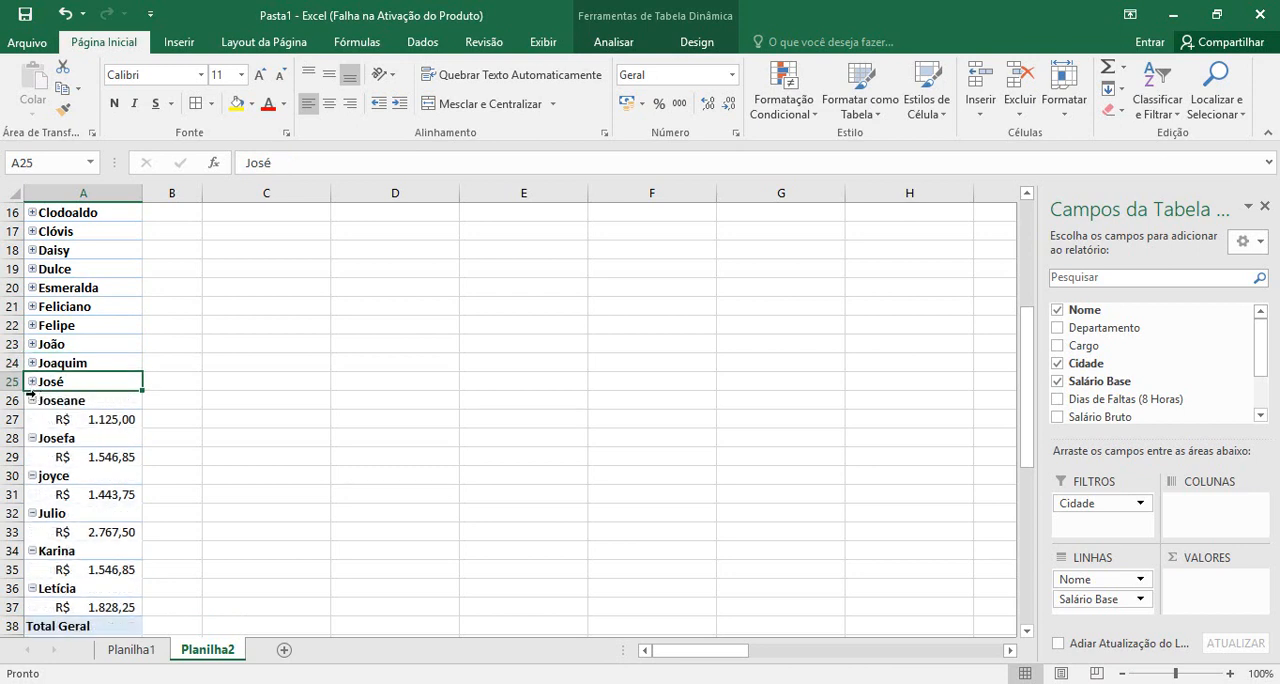
pyautogui.click(32, 400)
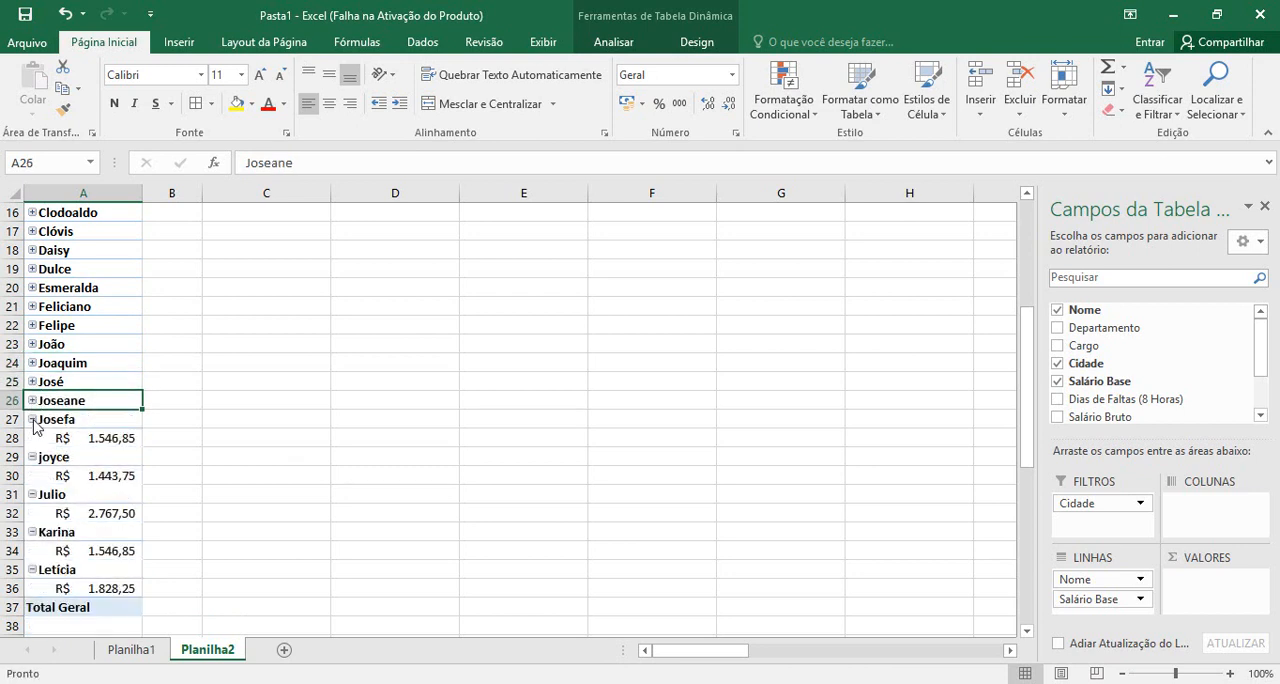
pyautogui.click(32, 419)
pyautogui.click(32, 438)
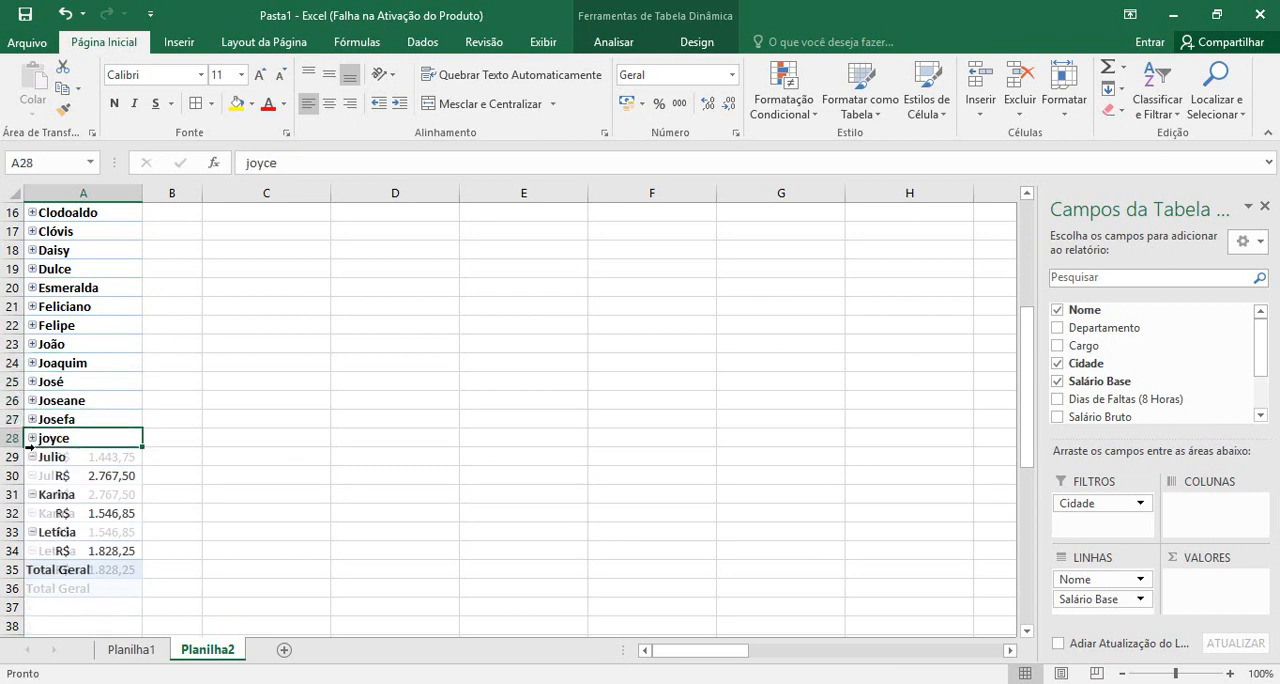
pyautogui.click(32, 457)
pyautogui.click(32, 476)
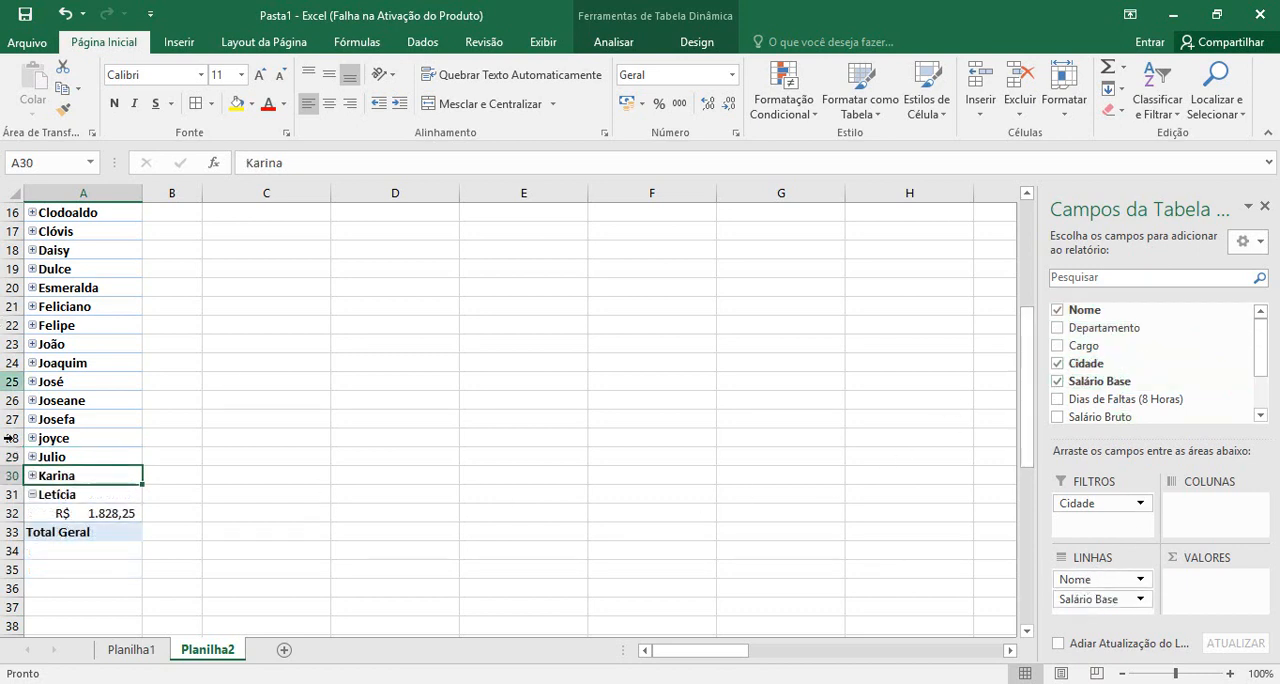
pyautogui.click(32, 494)
# Add Cargo as a second report filter and restrict the Cidade filter to Blumenau, with multiple item selection enabled
pyautogui.scroll(5, 309, 463)
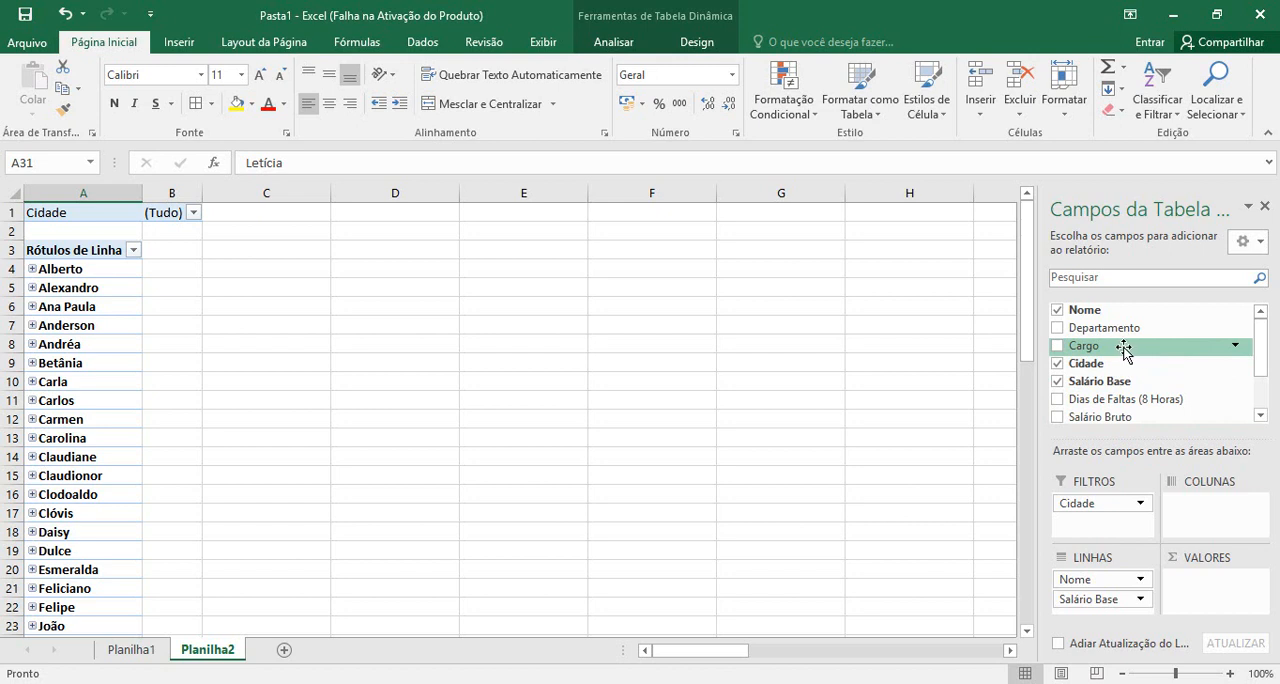
pyautogui.moveTo(1122, 347); pyautogui.dragTo(1122, 520)
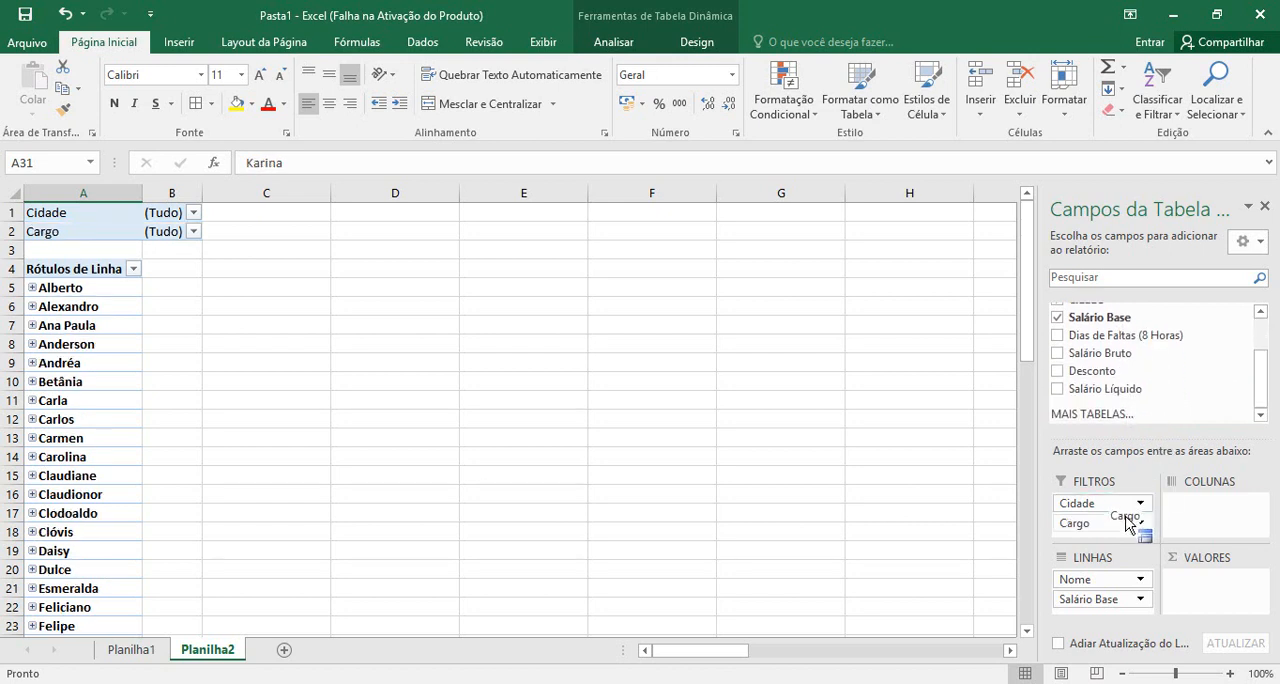
pyautogui.click(193, 212)
pyautogui.click(13, 421)
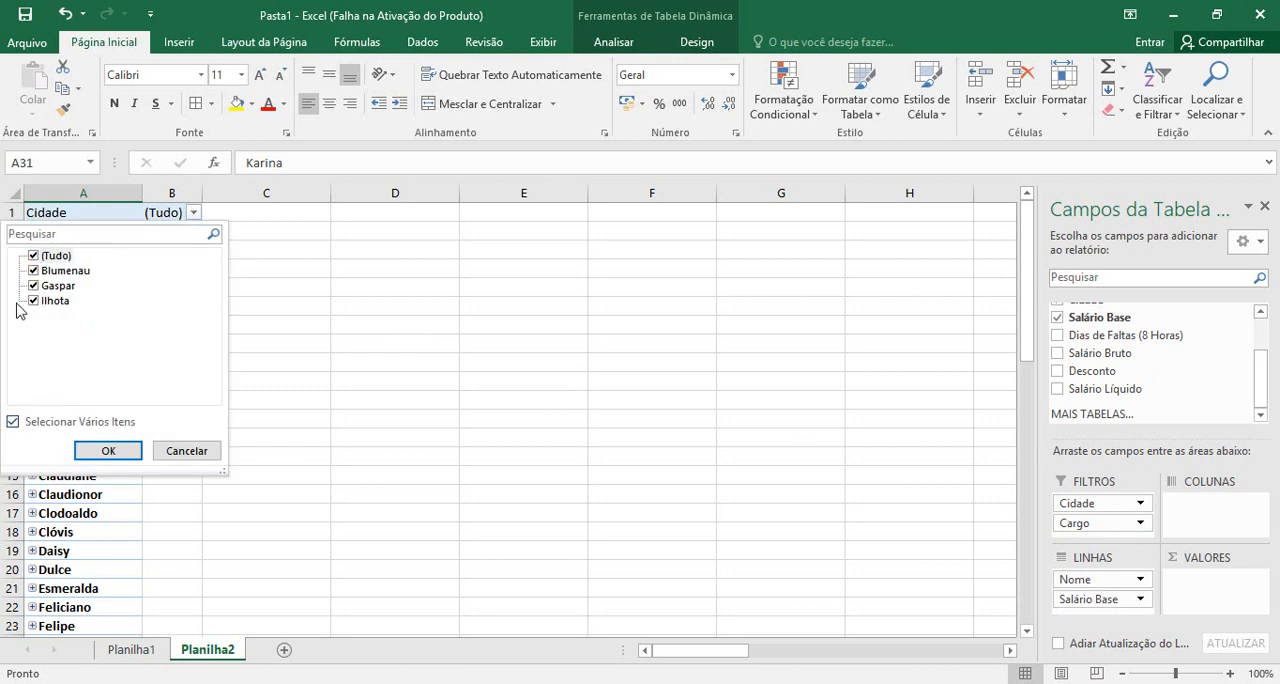
pyautogui.click(34, 257)
pyautogui.click(41, 273)
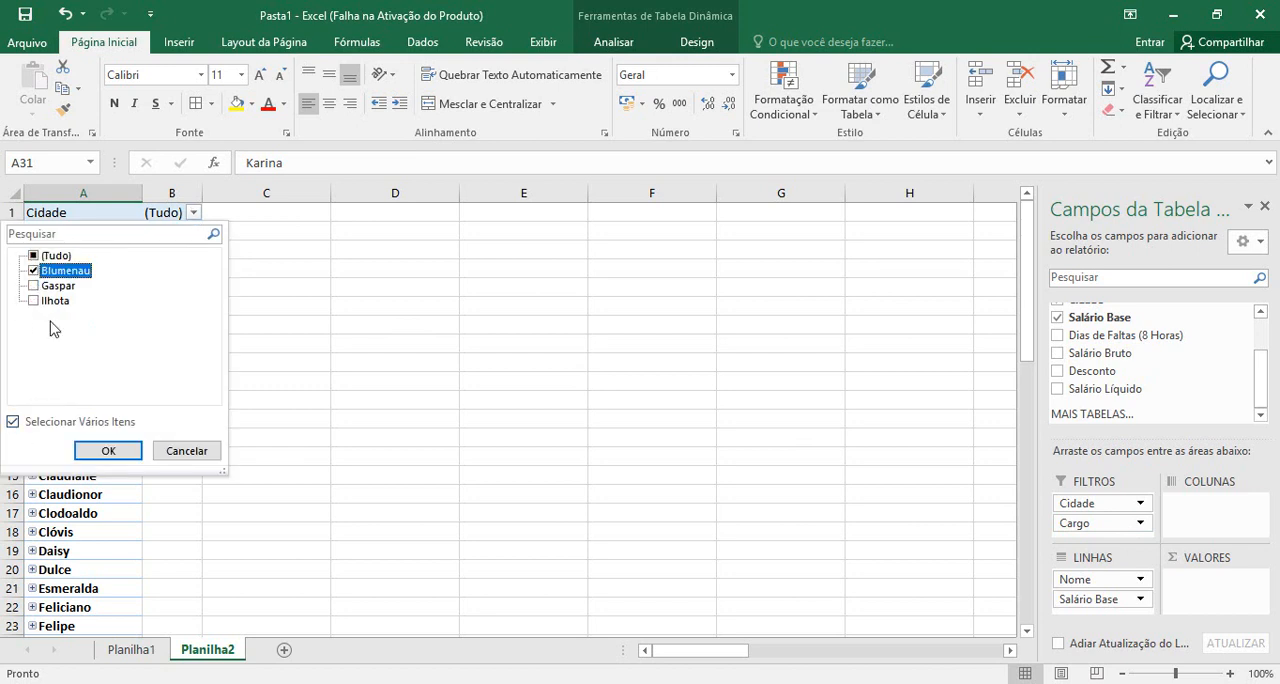
pyautogui.click(106, 451)
# Allow multiple items in the Cargo filter and restrict it to Financeiro and Gerente
pyautogui.click(213, 231)
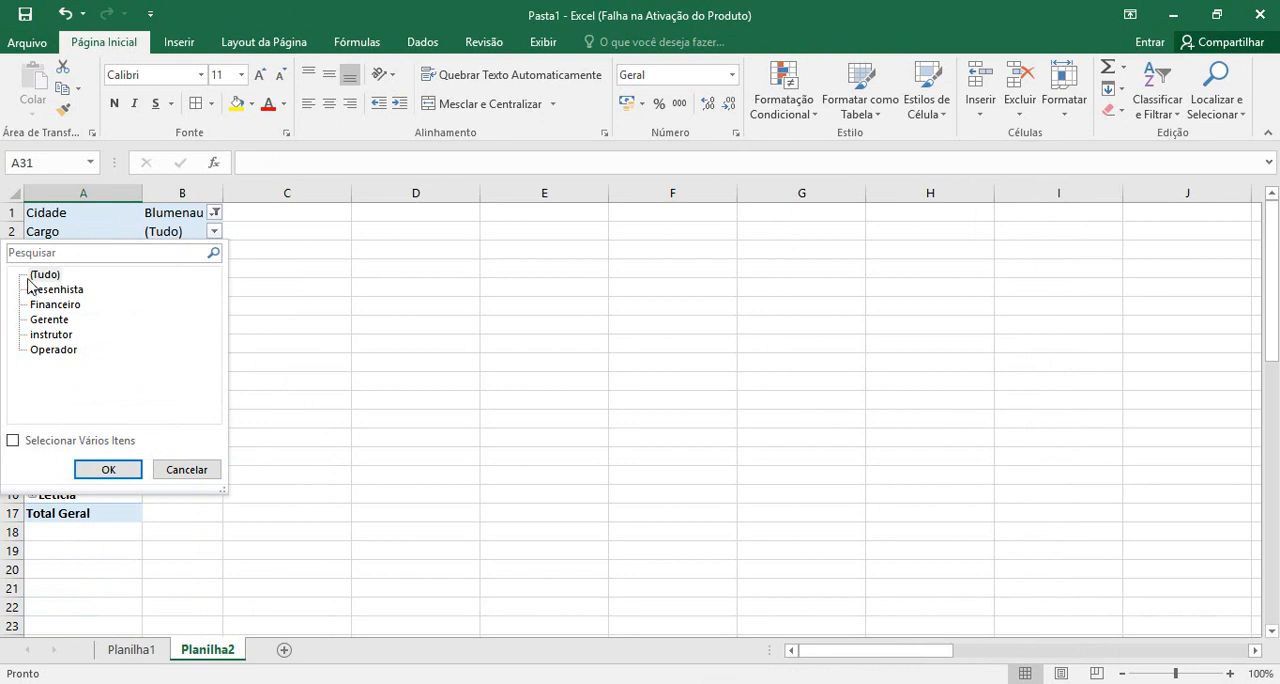
pyautogui.click(13, 440)
pyautogui.click(33, 274)
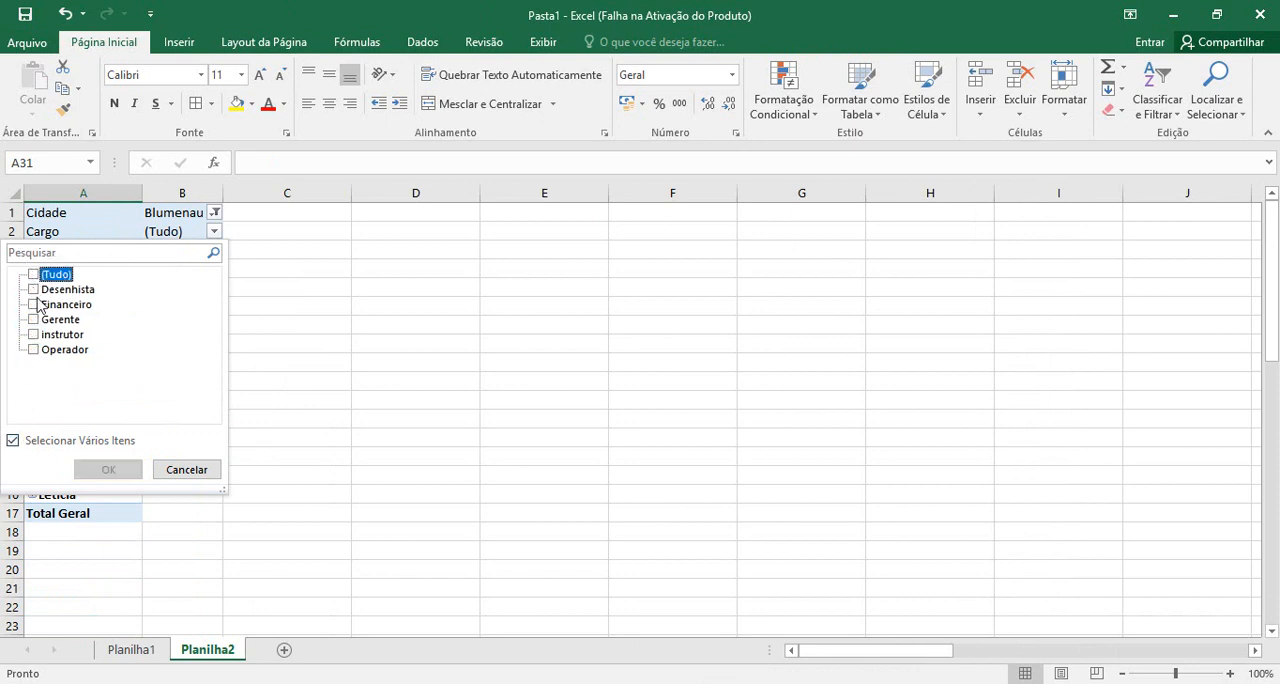
pyautogui.click(33, 304)
pyautogui.click(34, 335)
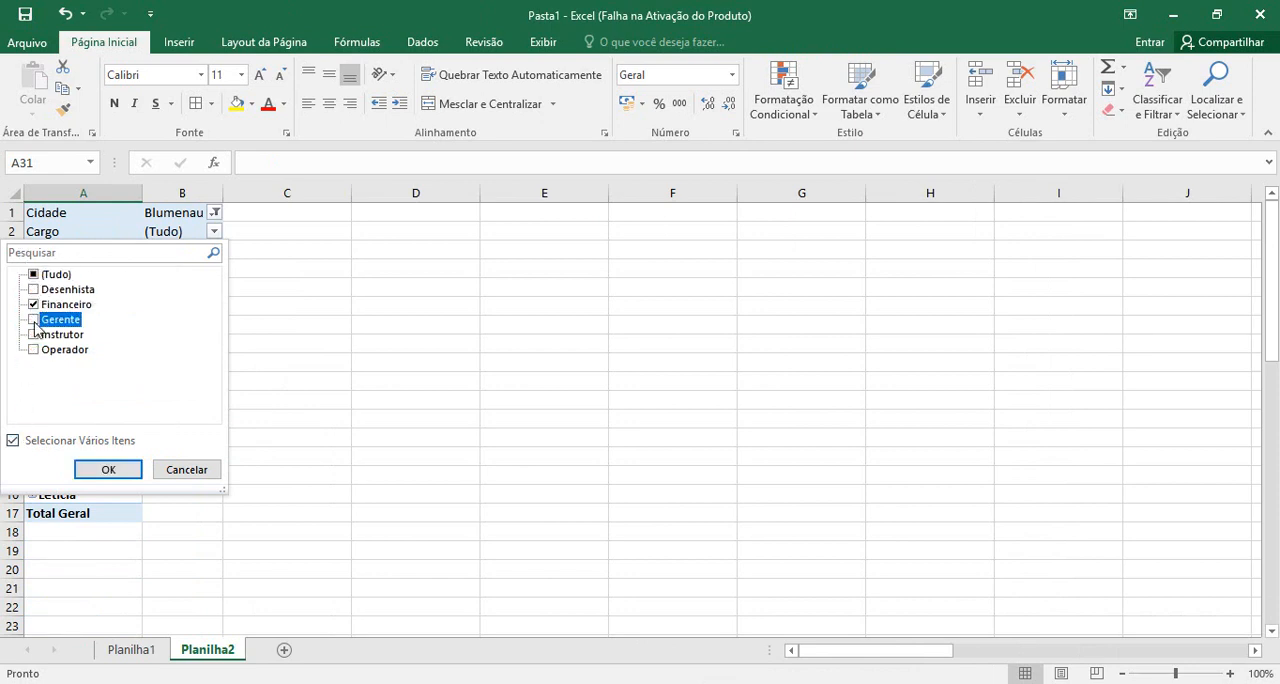
pyautogui.click(108, 469)
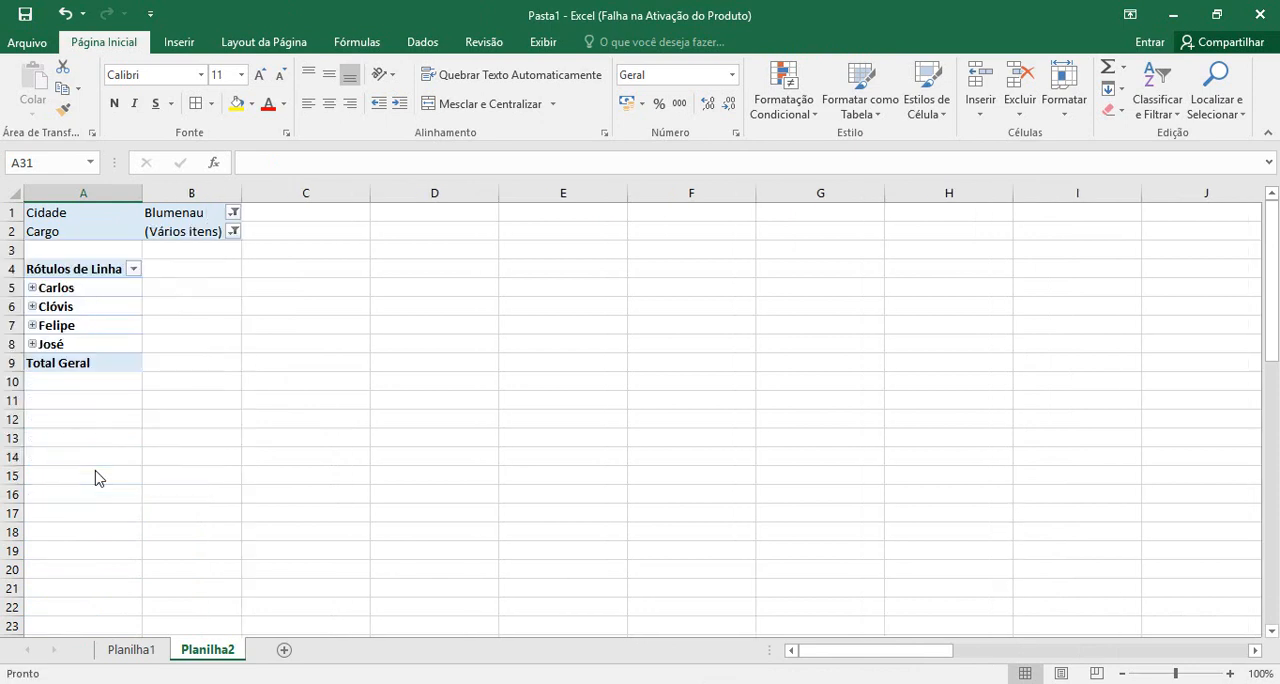
# Go through the filtered names and expand each one to show its base salary
pyautogui.click(70, 287)
pyautogui.click(72, 308)
pyautogui.click(57, 326)
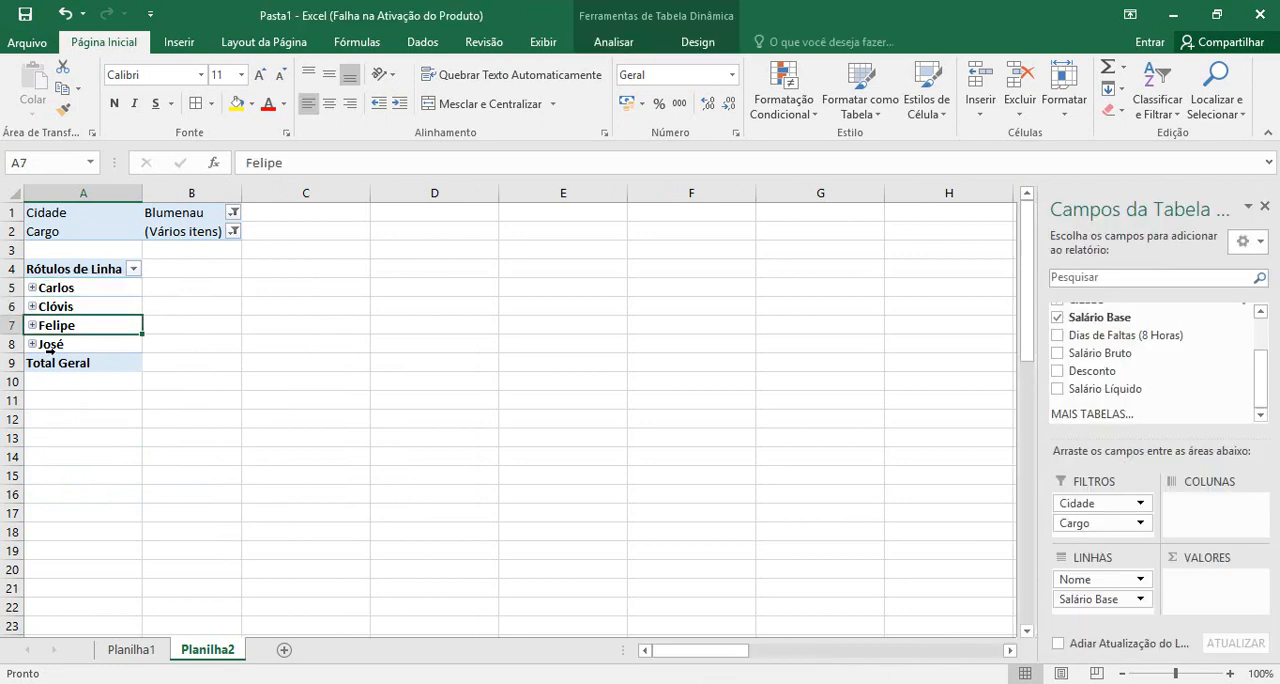
pyautogui.click(62, 344)
pyautogui.click(42, 288)
pyautogui.click(34, 288)
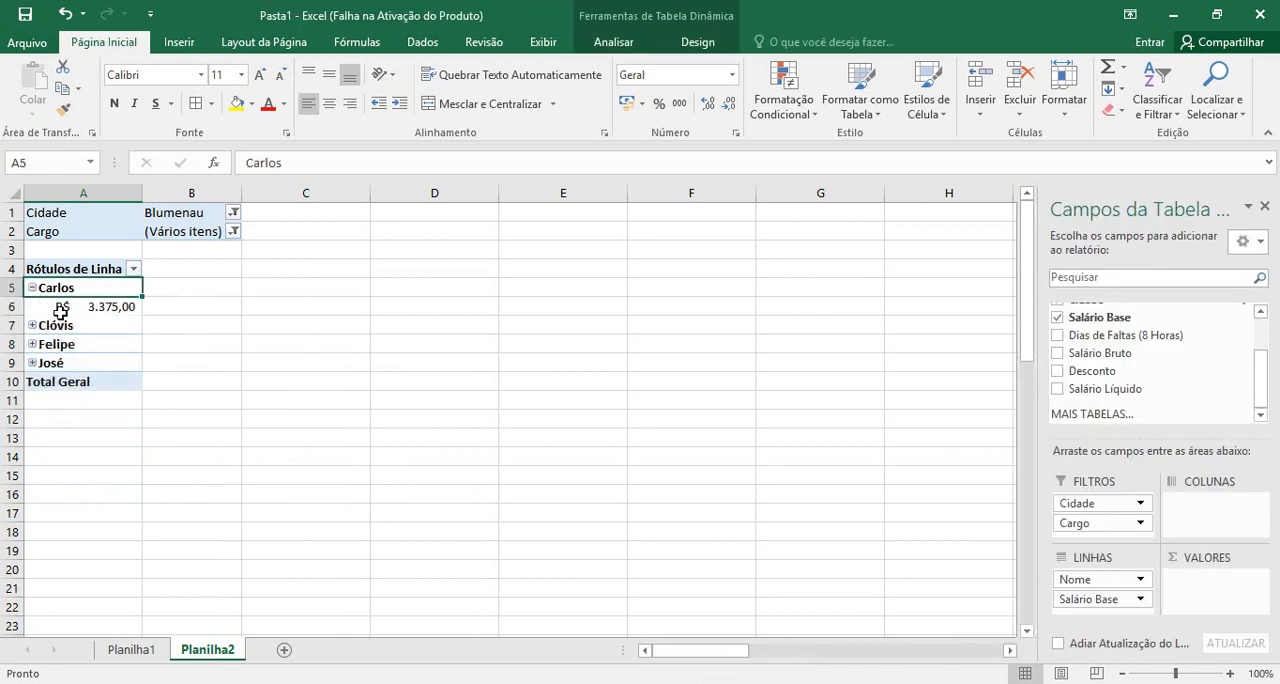
pyautogui.click(90, 307)
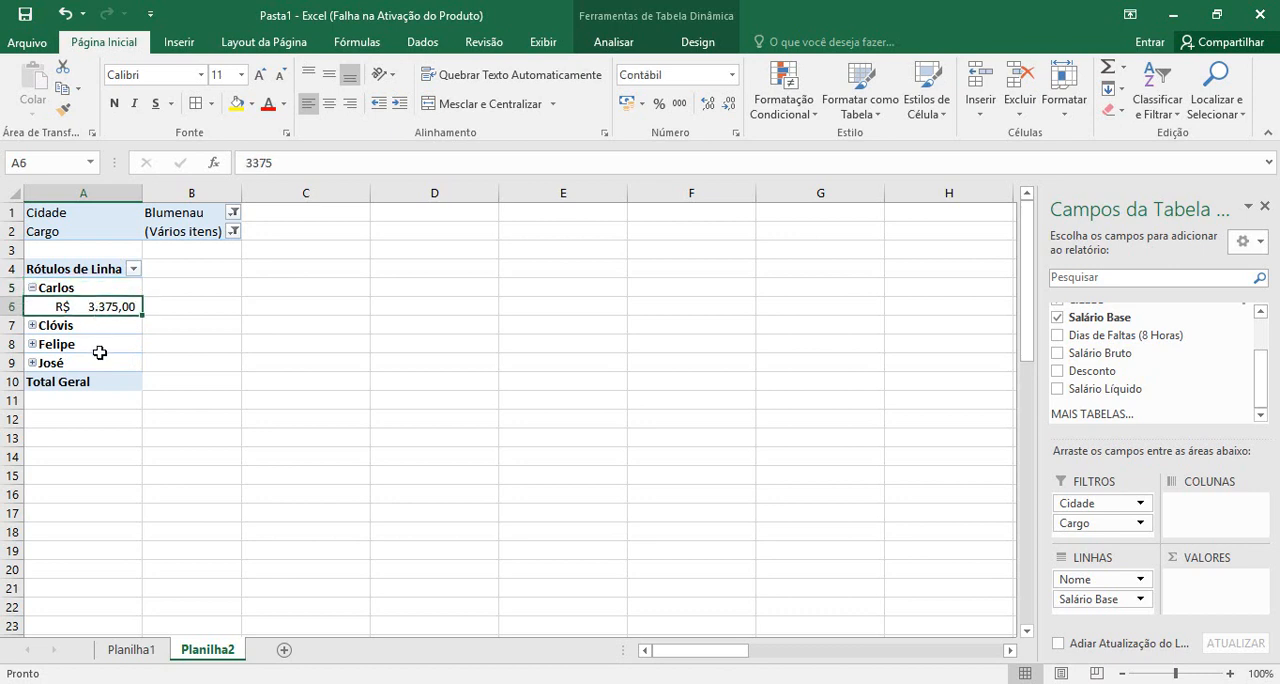
pyautogui.click(32, 325)
pyautogui.click(101, 346)
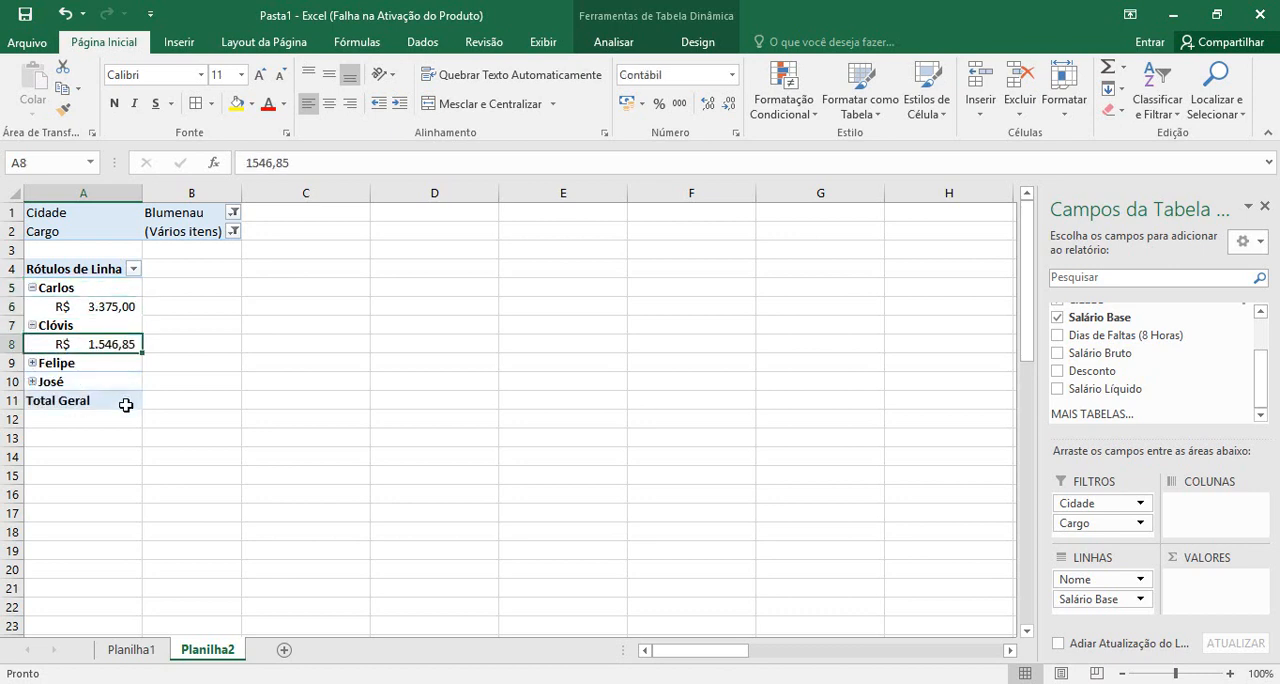
pyautogui.click(32, 363)
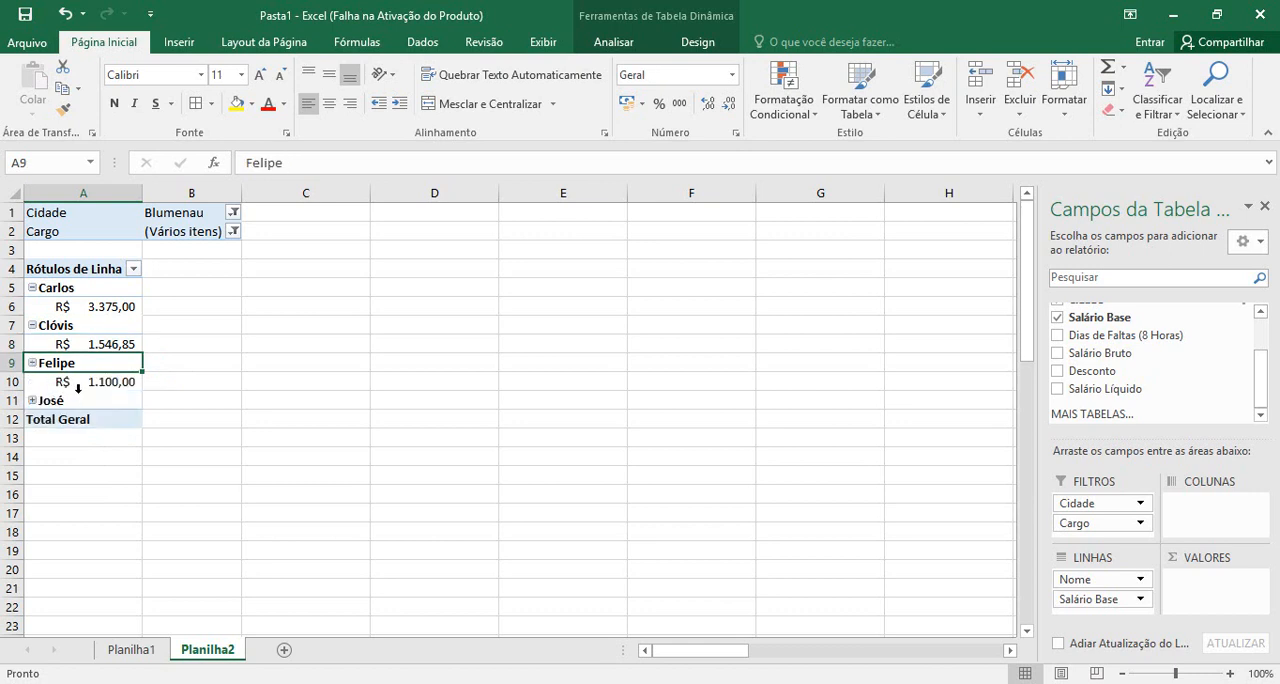
pyautogui.click(90, 382)
pyautogui.click(32, 400)
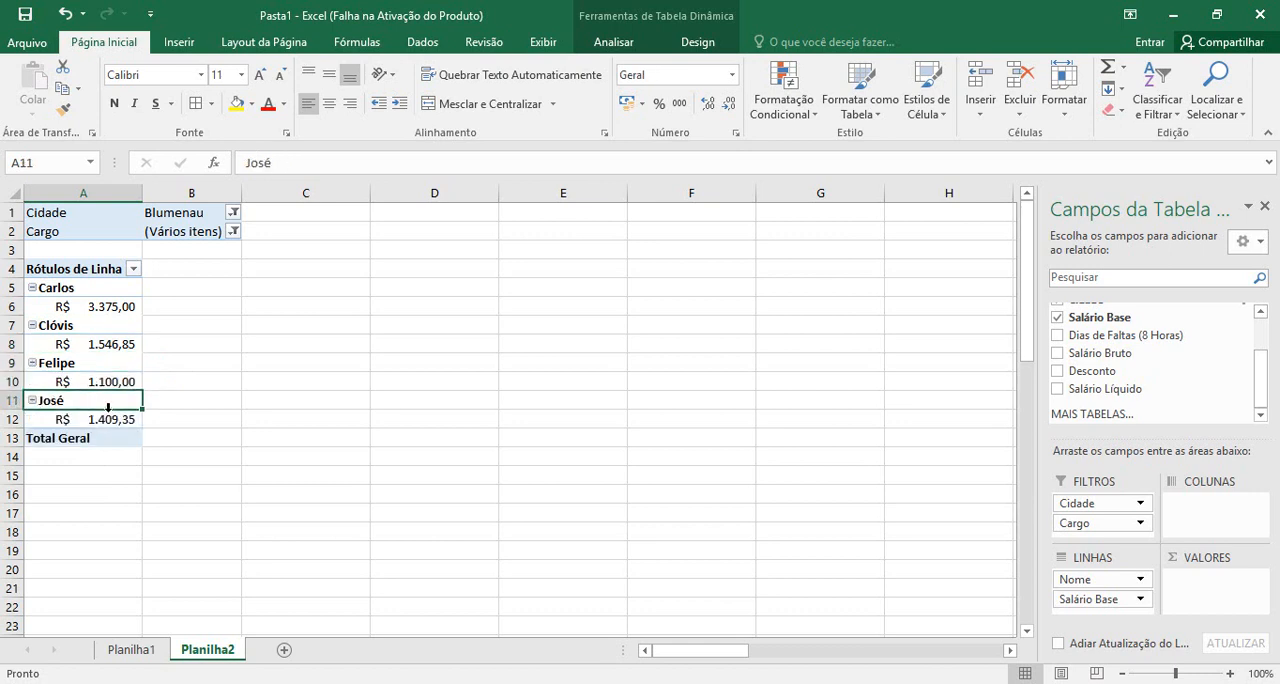
pyautogui.click(105, 420)
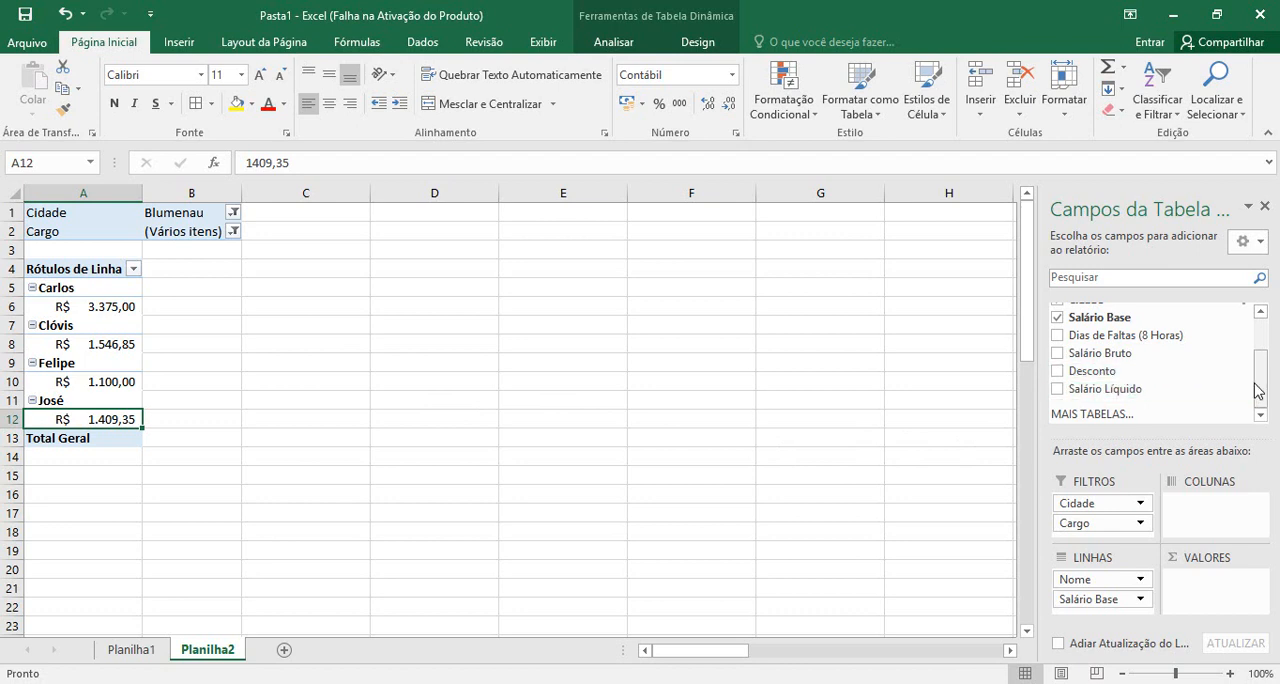
pyautogui.moveTo(1262, 391)
pyautogui.mouseDown()
pyautogui.moveTo(1272, 347)
pyautogui.moveTo(1265, 404)
pyautogui.mouseUp()
pyautogui.moveTo(1262, 380); pyautogui.dragTo(1261, 345)
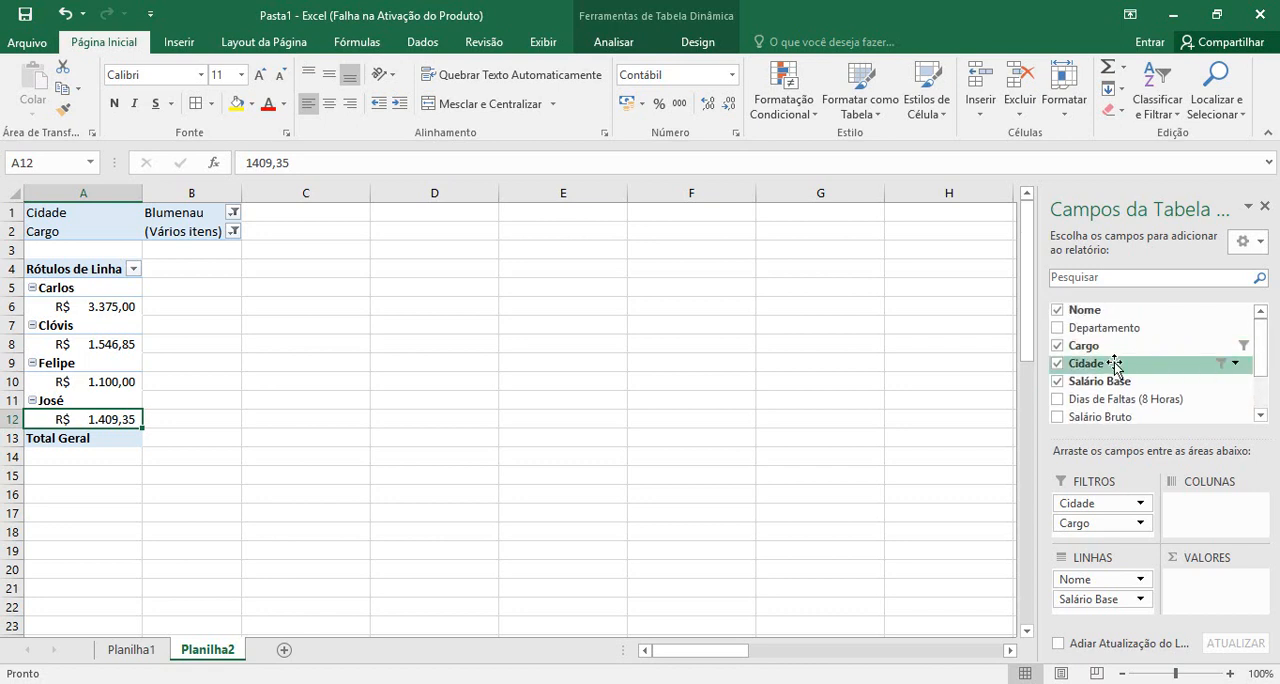